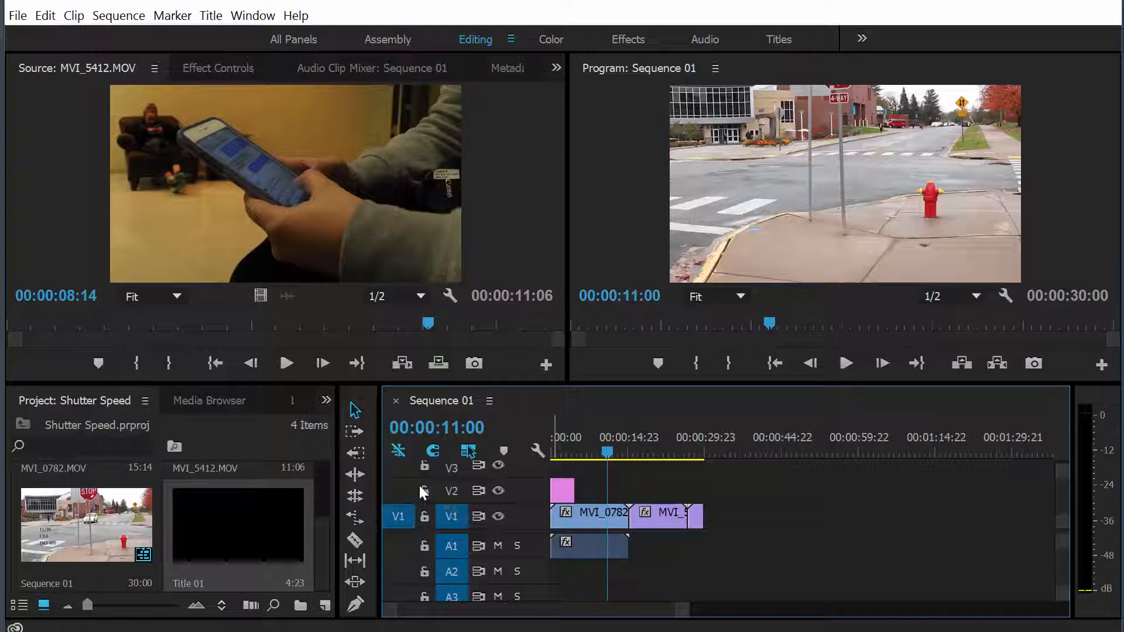
# Correct the shutter speed line in Title 01 to read 1/30 and close the title.
pyautogui.moveTo(609, 456); pyautogui.dragTo(557, 466)
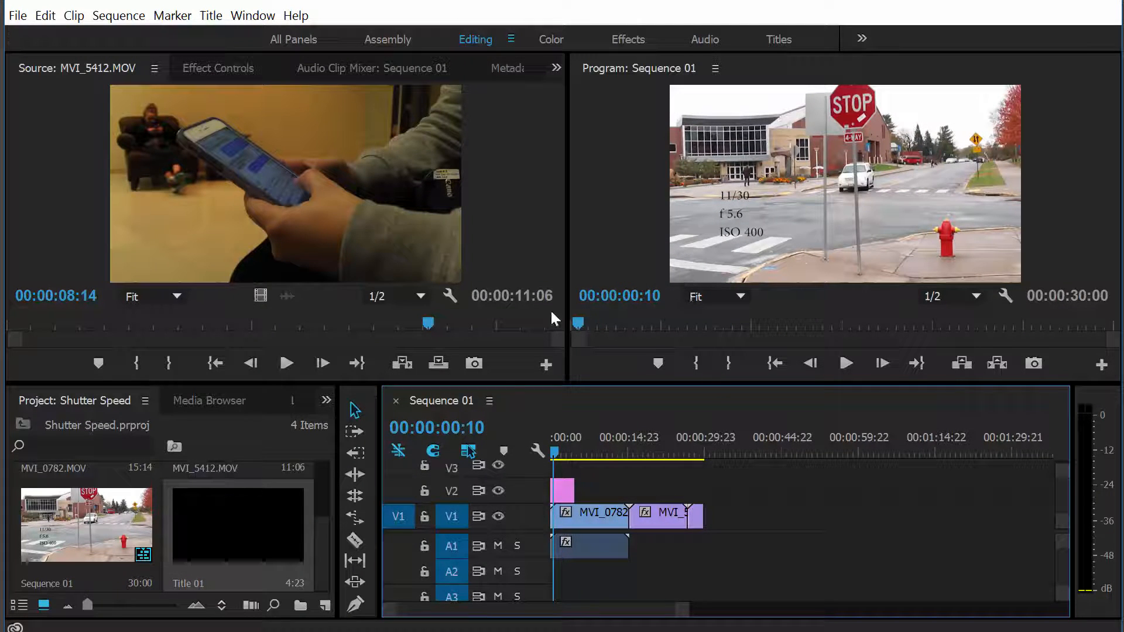
pyautogui.doubleClick(244, 534)
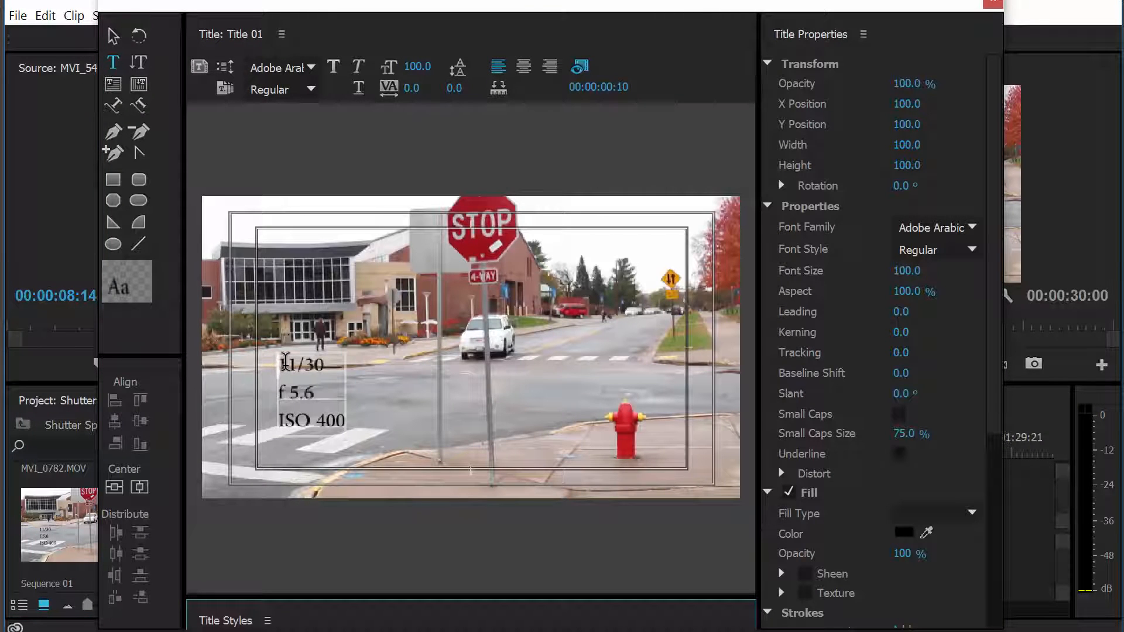
pyautogui.click(285, 362)
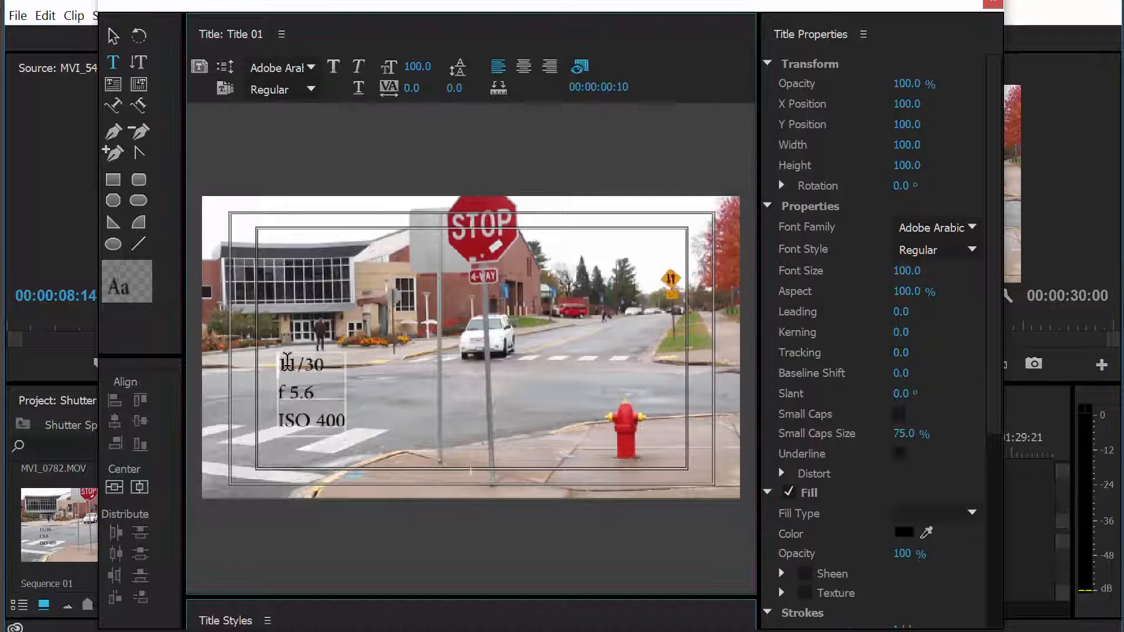
pyautogui.press('BackSpace')
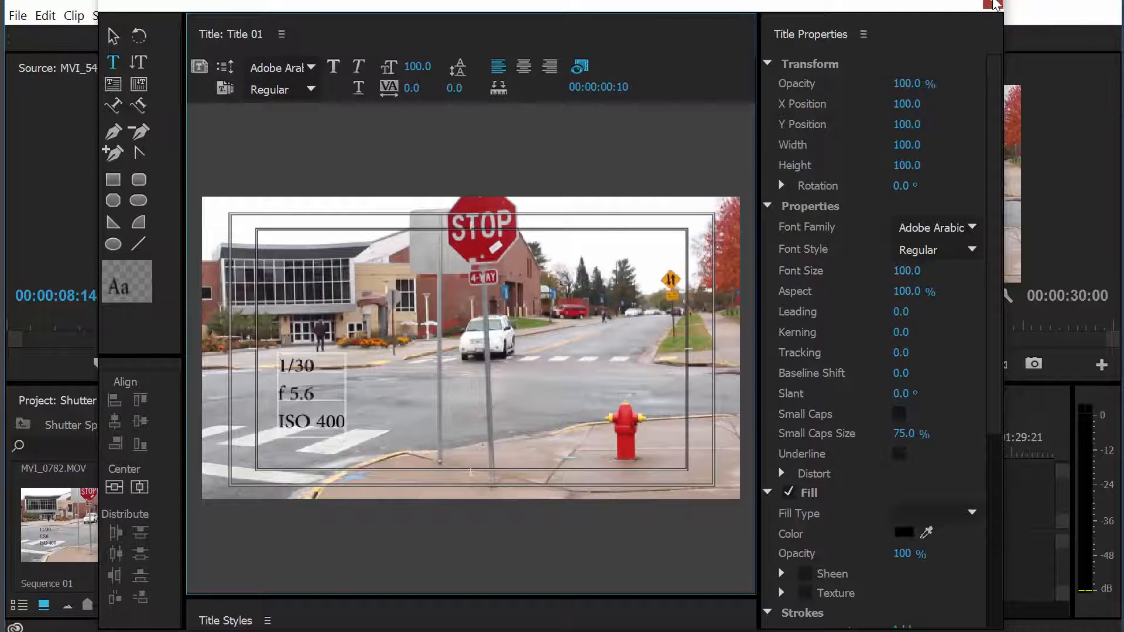
pyautogui.click(983, 3)
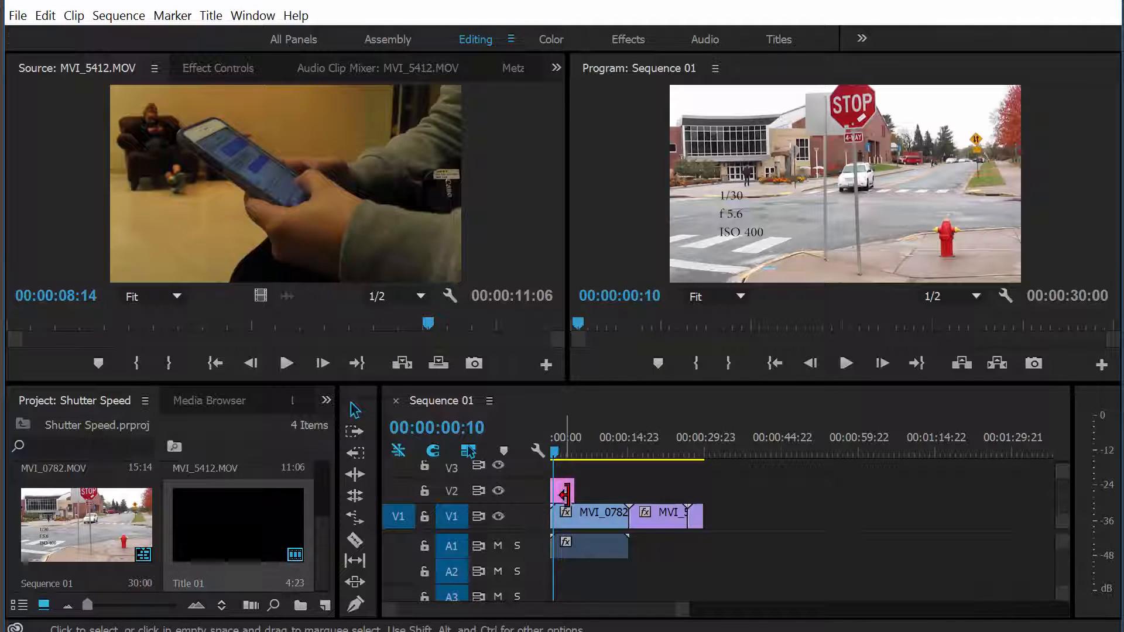
# Extend Title 01 on V2 to the end of the MVI_0782 clip, a duration of 00:00:15:14, and scrub through it.
pyautogui.moveTo(573, 491); pyautogui.dragTo(627, 492)
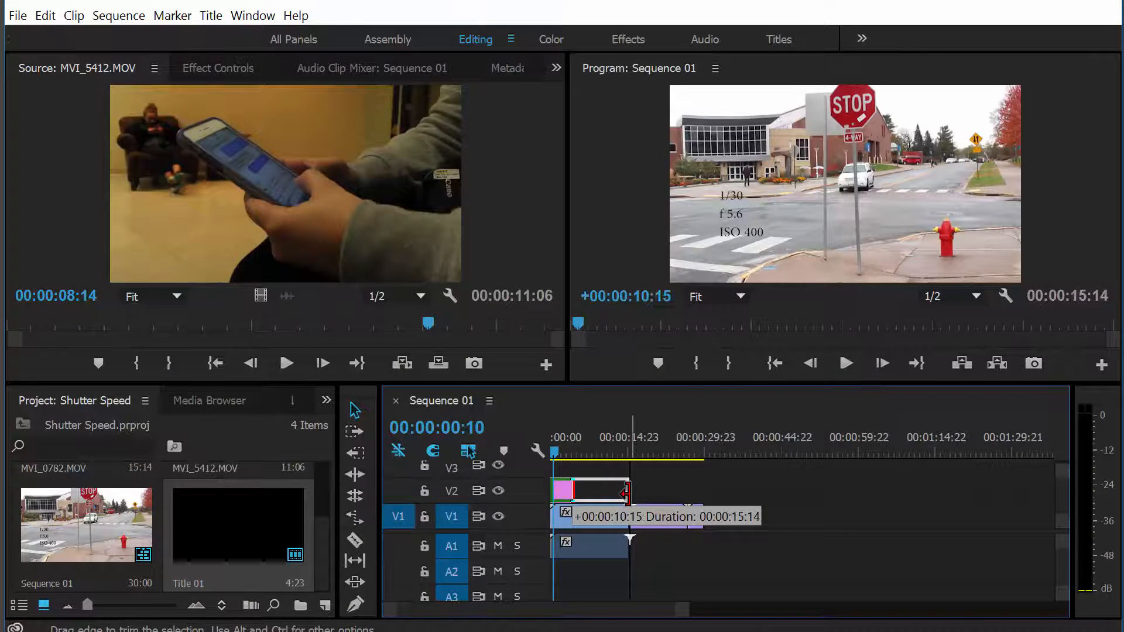
pyautogui.click(554, 448)
pyautogui.moveTo(556, 450); pyautogui.dragTo(599, 449)
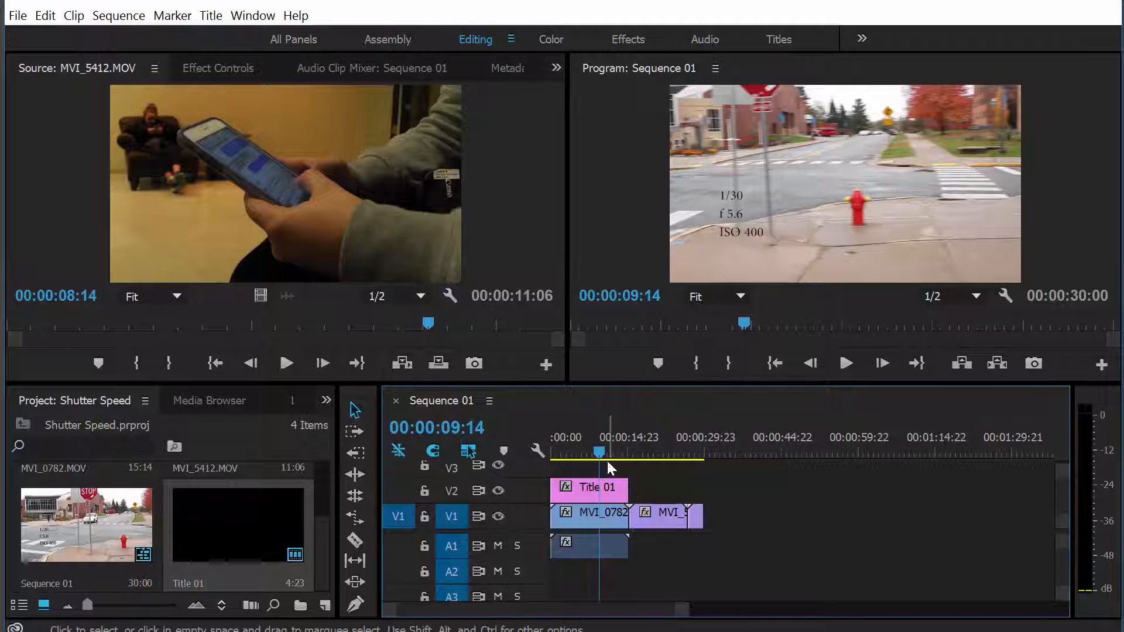
# Create a new 1920 x 1080 still title named Title 02 with the playhead at 00:00:19:14 over the phone clip.
pyautogui.moveTo(598, 451); pyautogui.dragTo(654, 455)
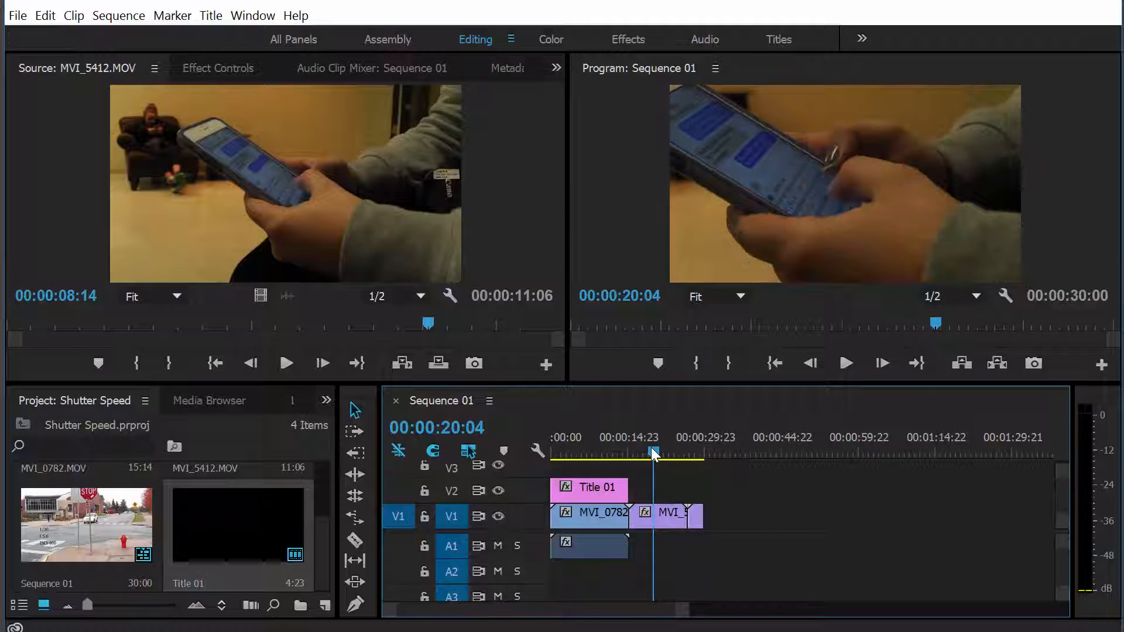
pyautogui.click(648, 450)
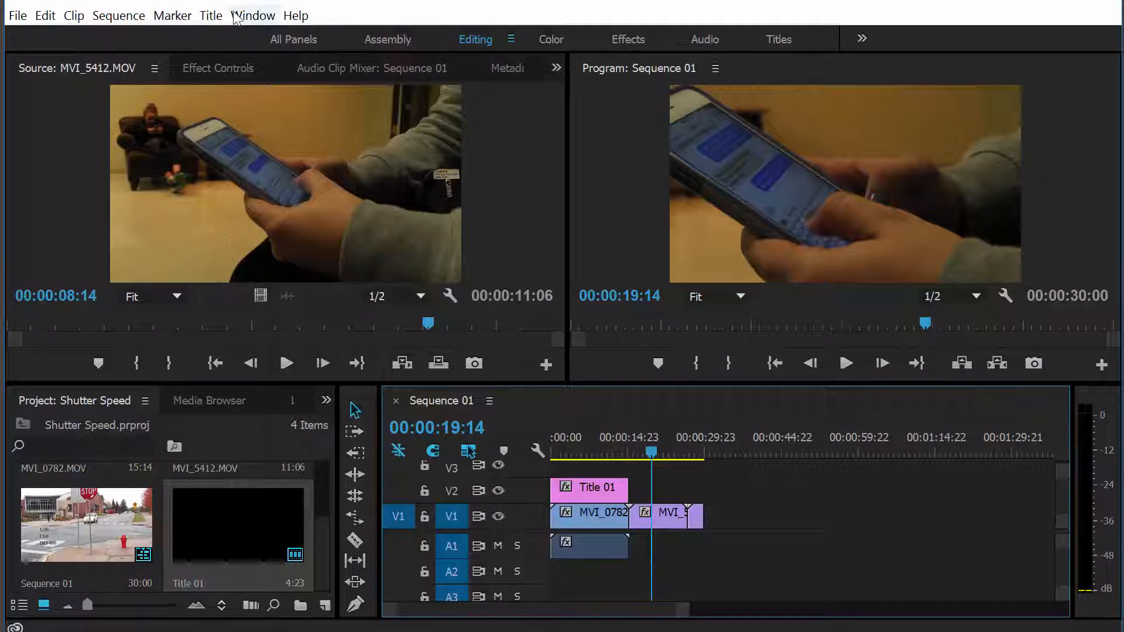
pyautogui.click(211, 15)
pyautogui.moveTo(283, 61)
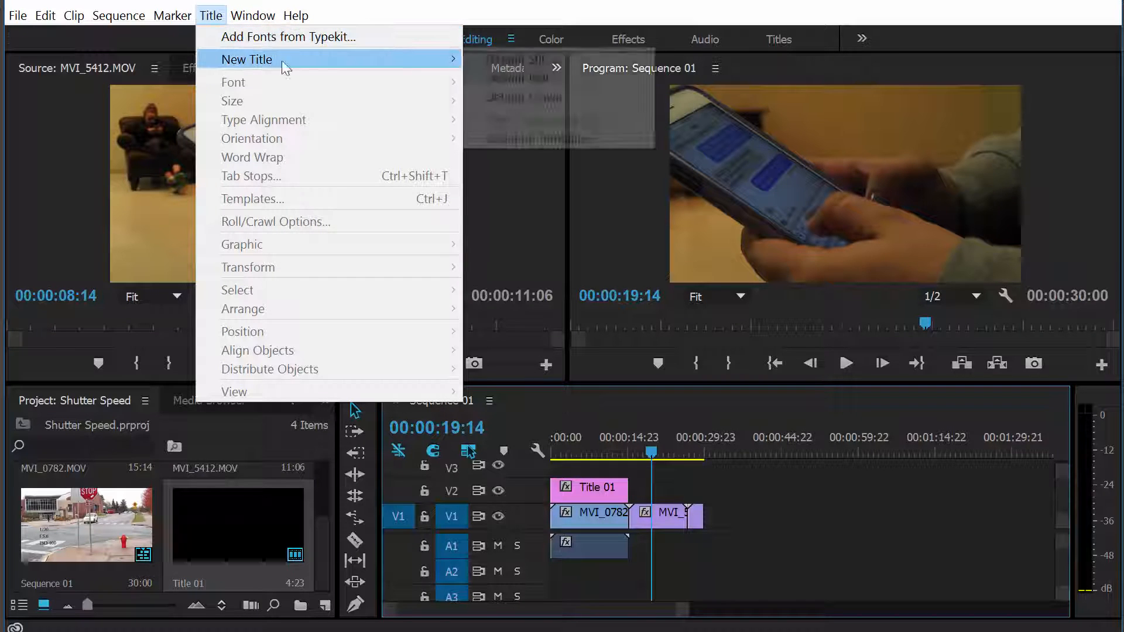
pyautogui.click(497, 62)
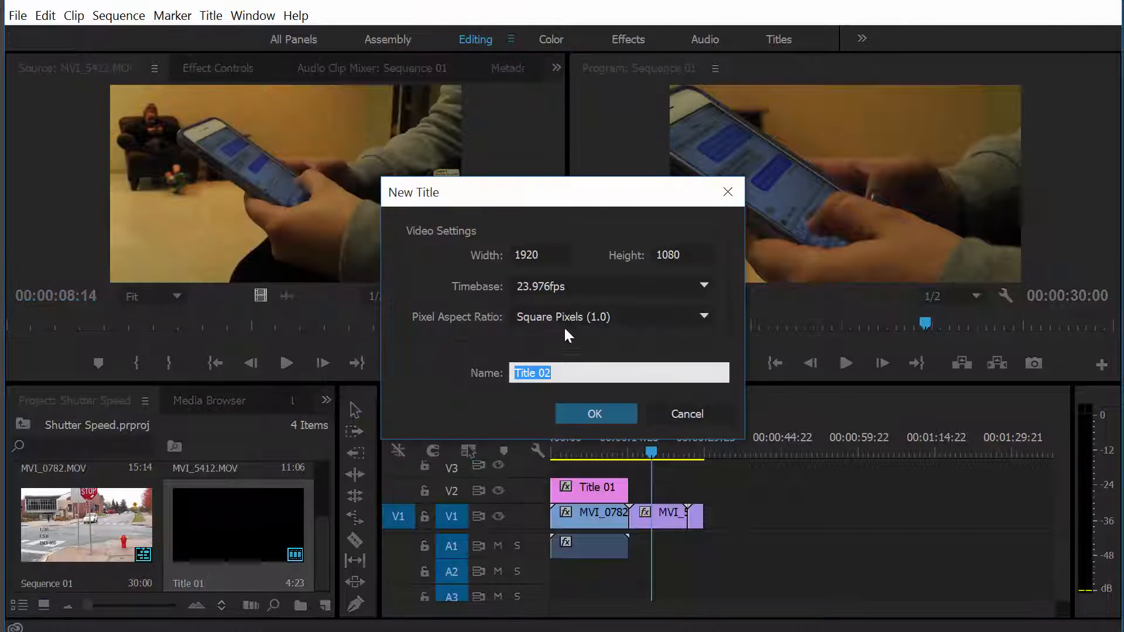
pyautogui.click(601, 416)
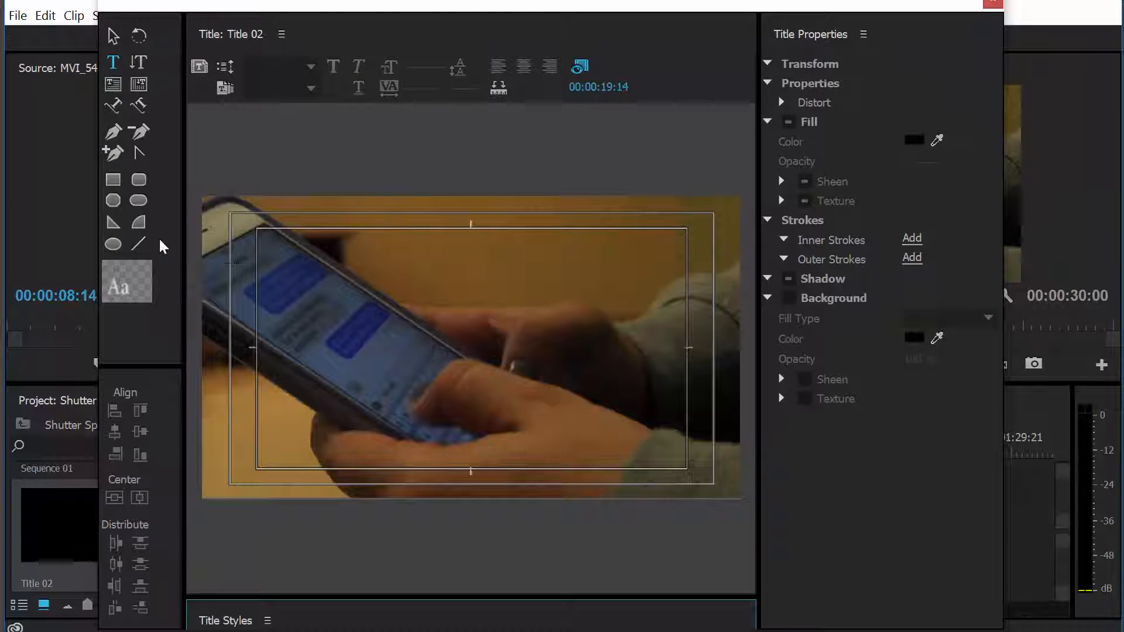
# Add a text block over the lower-left part of the phone shot with the lines 1/125 and f 5.6.
pyautogui.click(281, 393)
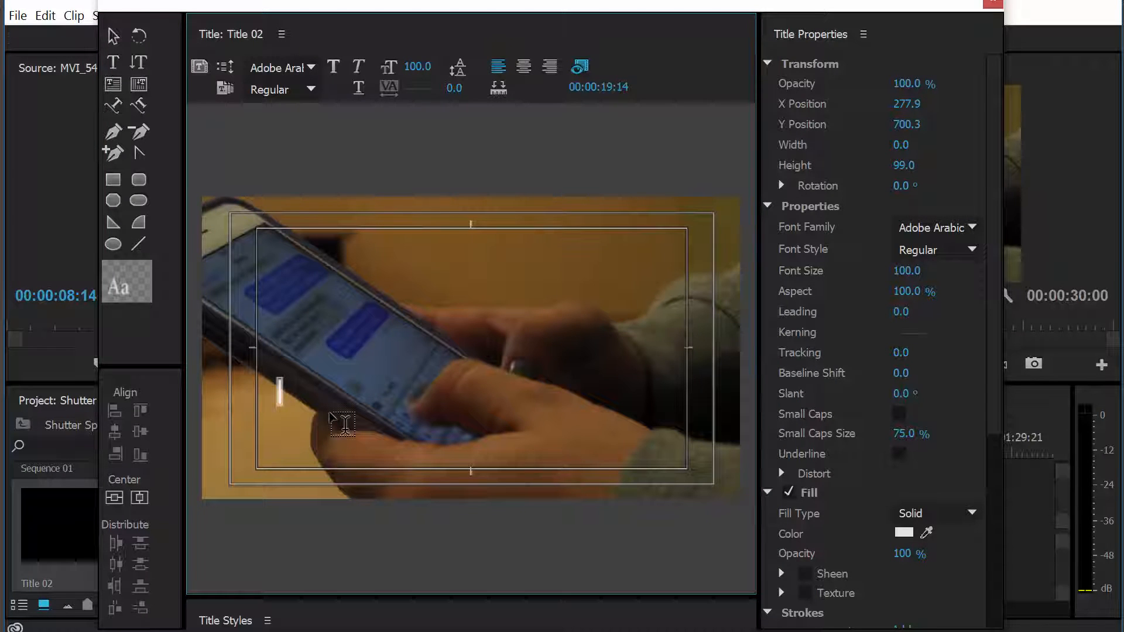
pyautogui.write('1/1')
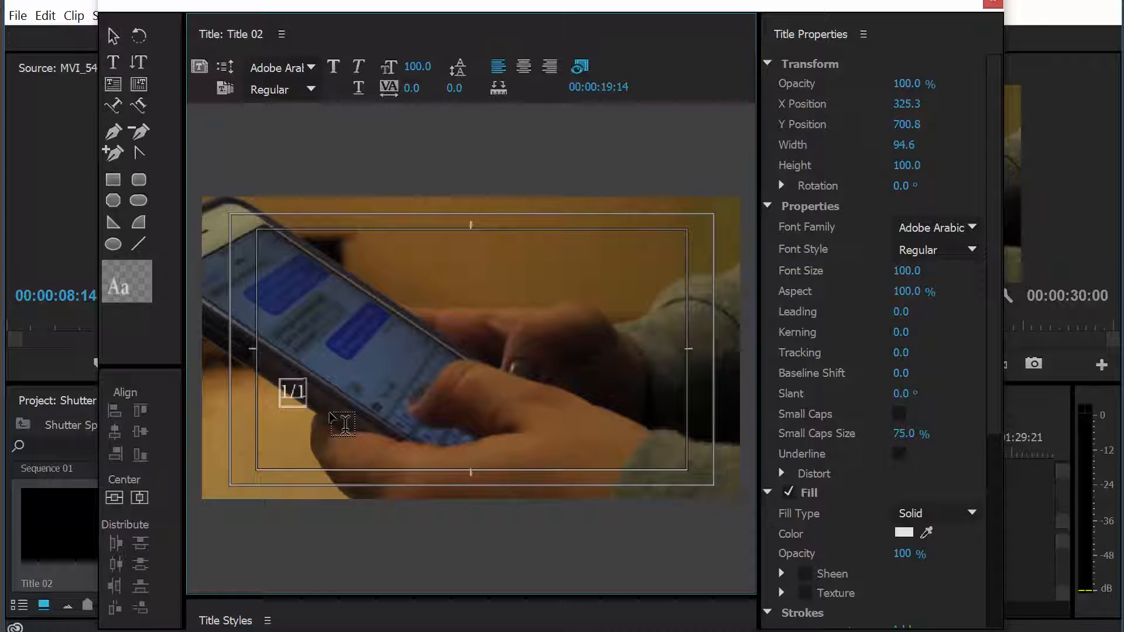
pyautogui.write('25')
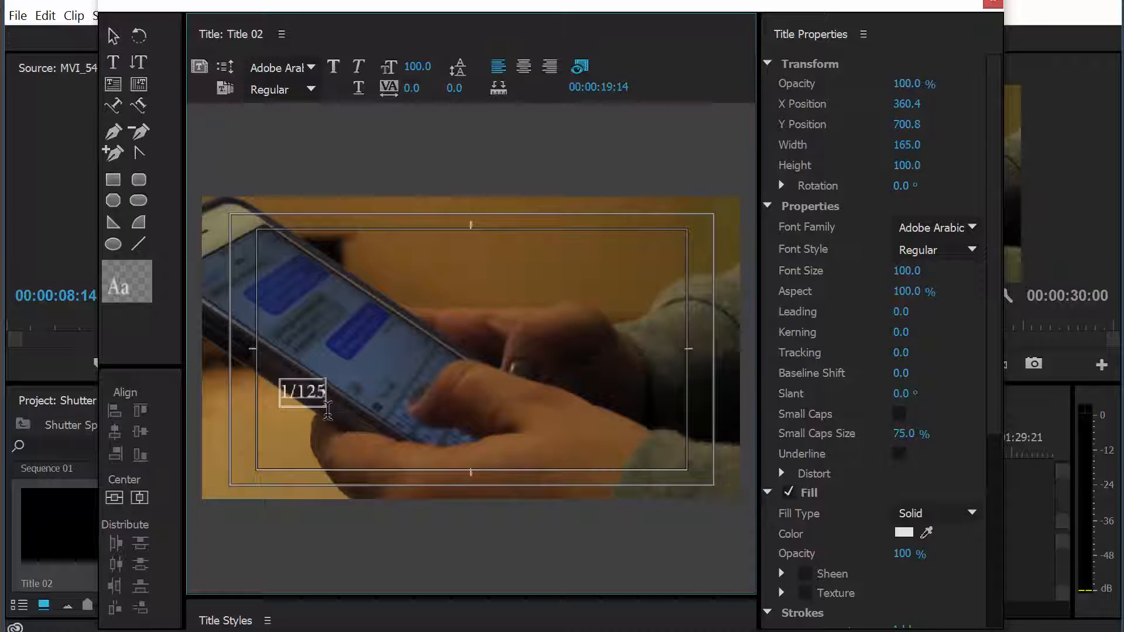
pyautogui.press('Return')
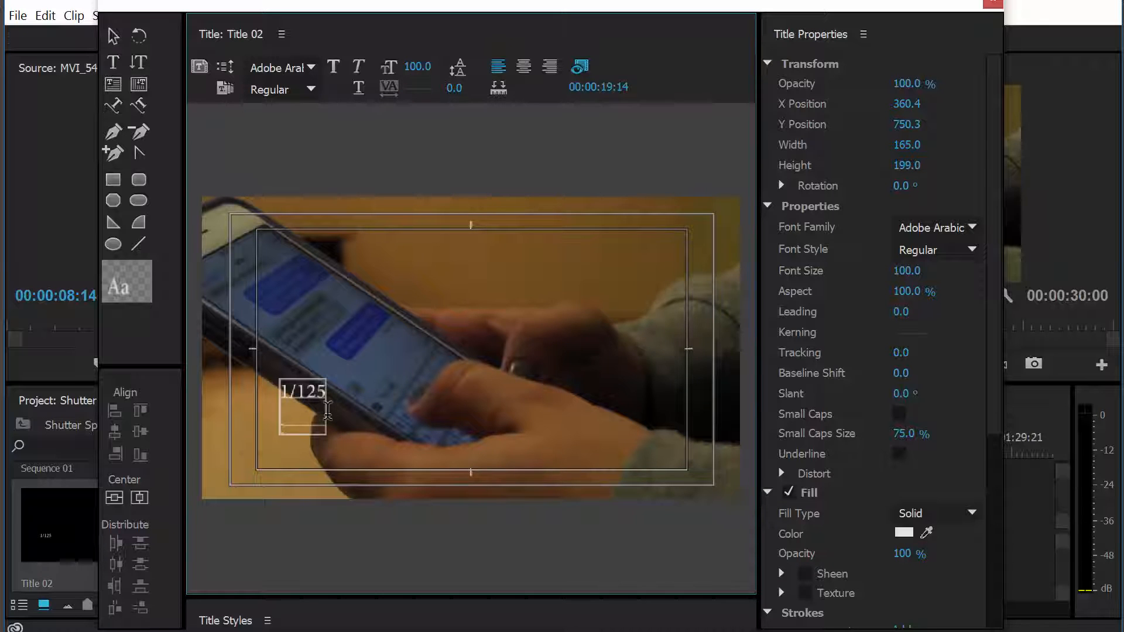
pyautogui.write('1')
pyautogui.write('5')
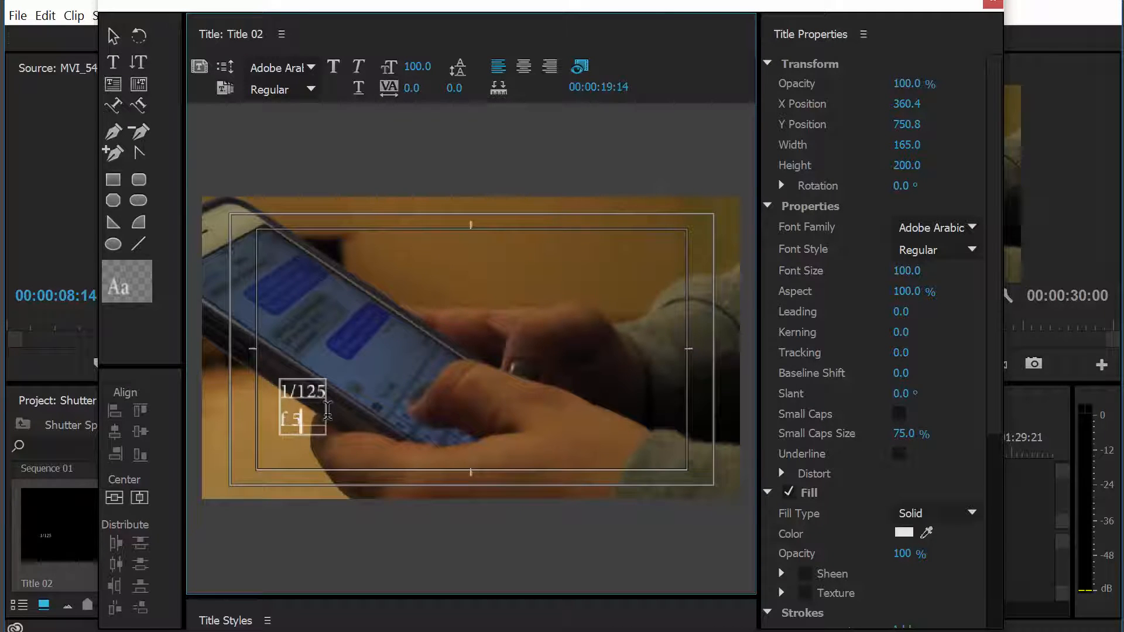
pyautogui.write('.6')
pyautogui.press('Return')
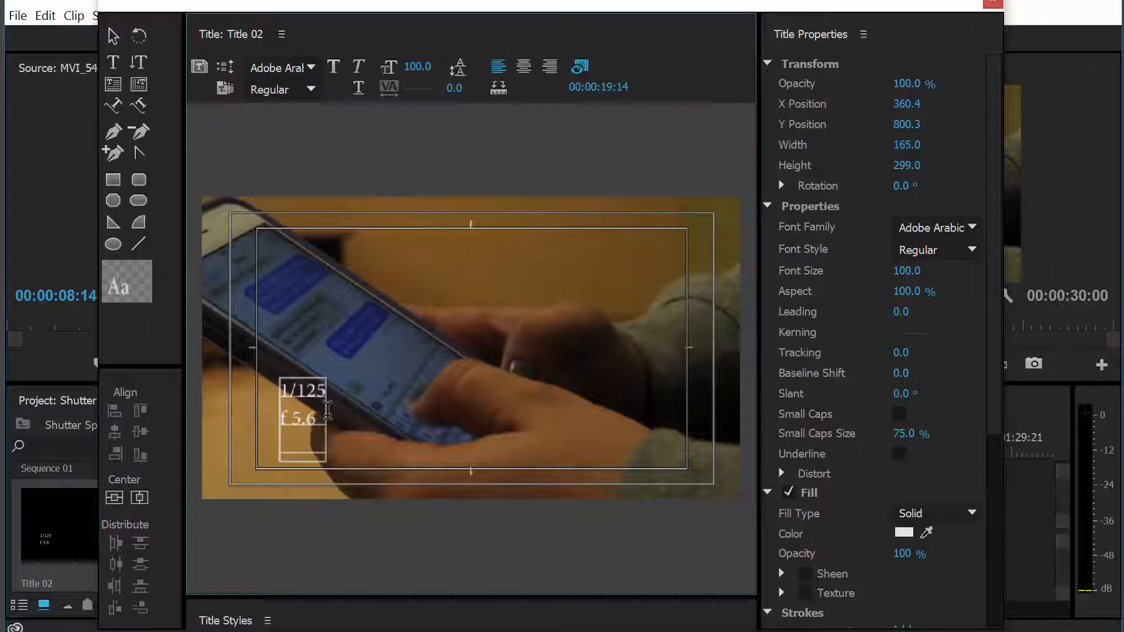
# Add ISO 400 as the third line of the Title 02 text and close the title.
pyautogui.write('400')
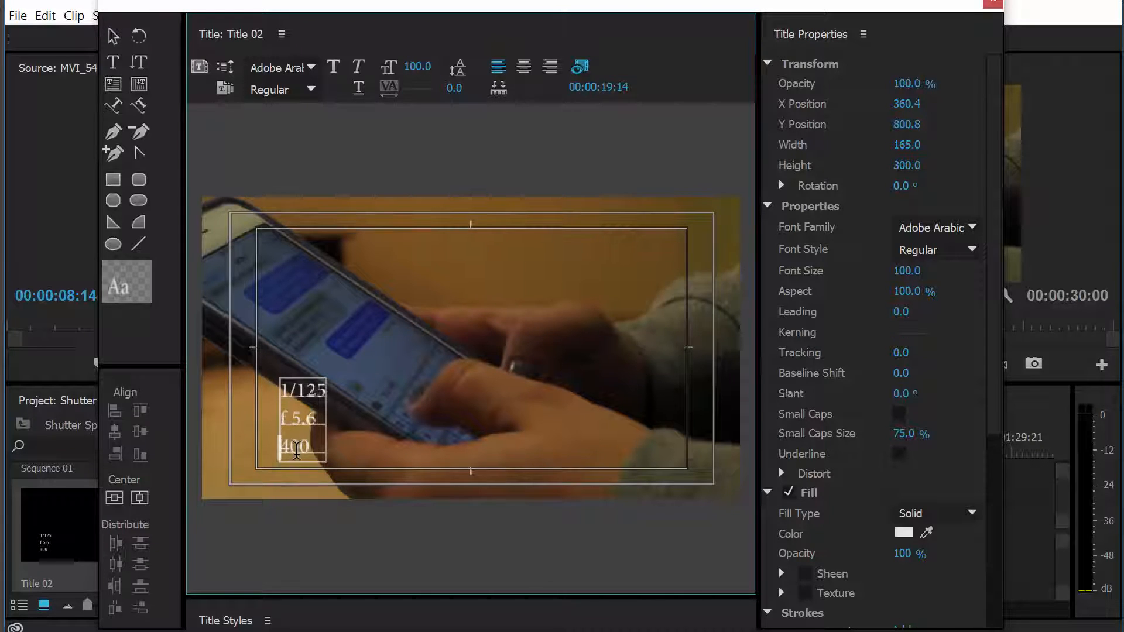
pyautogui.click(282, 448)
pyautogui.write('1')
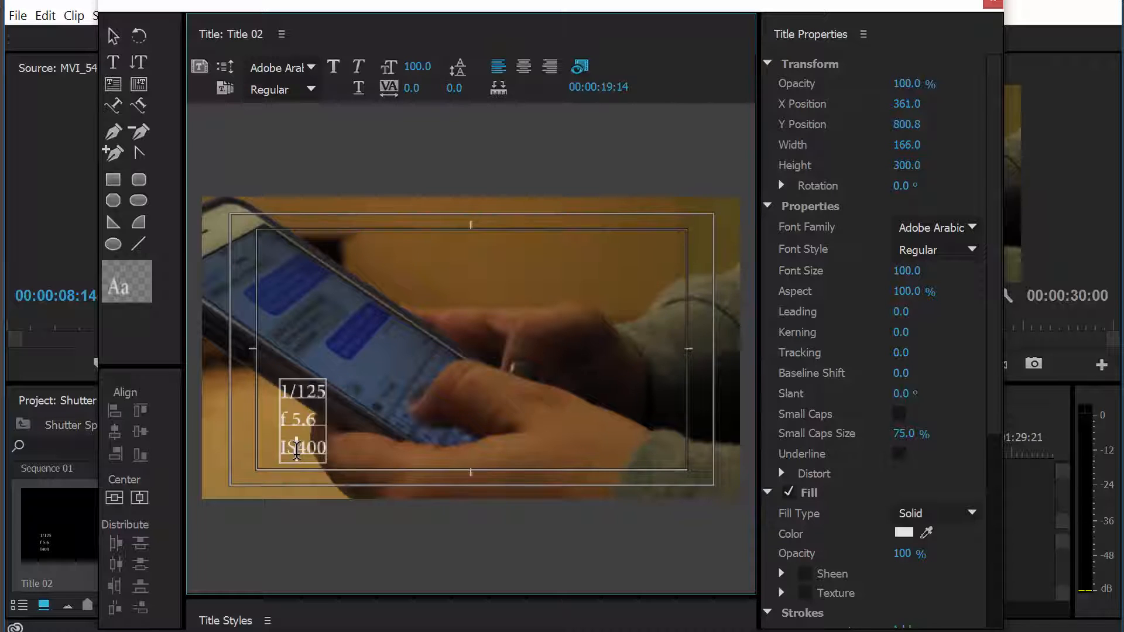
pyautogui.write('SO')
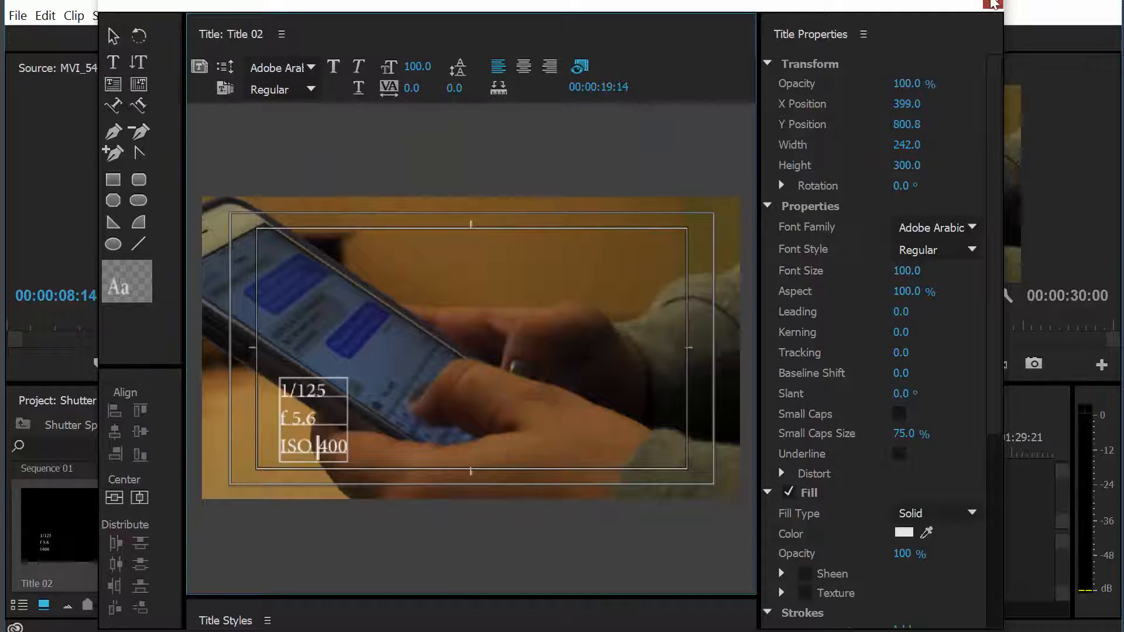
pyautogui.click(991, 4)
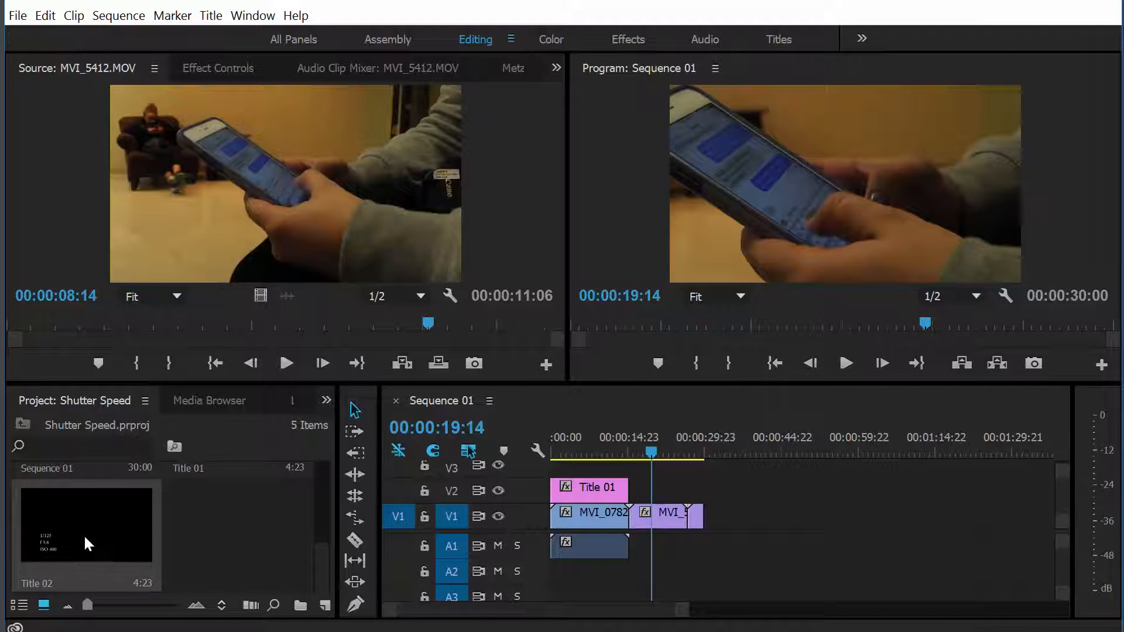
# Place Title 02 on V2 directly after Title 01, above the phone footage, and scrub to 00:00:20:14.
pyautogui.moveTo(83, 535); pyautogui.dragTo(703, 490)
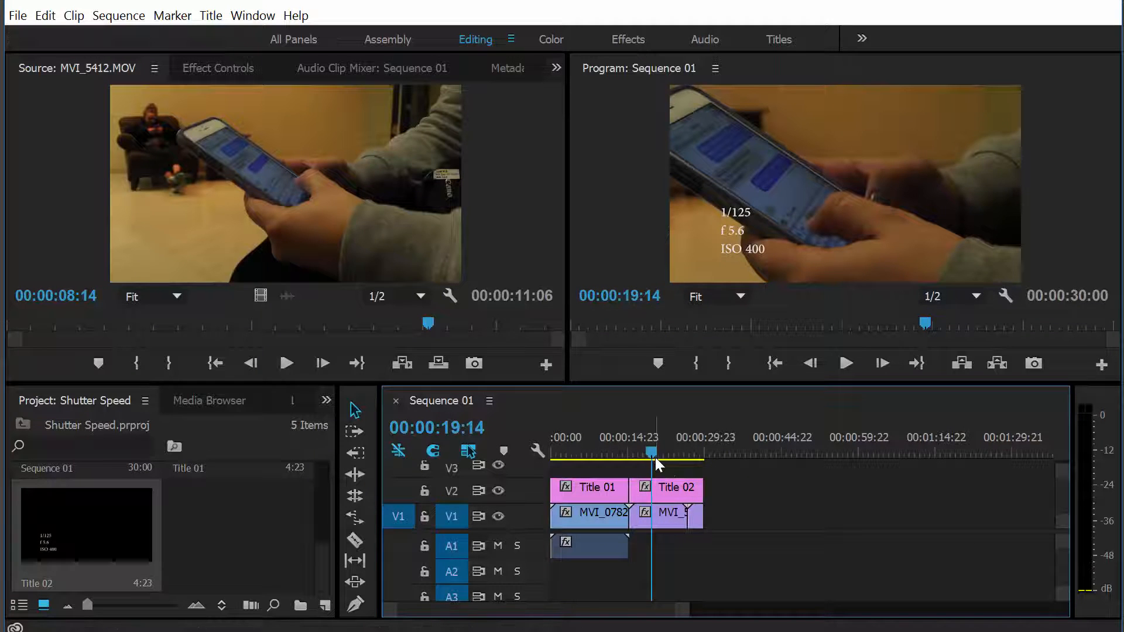
pyautogui.moveTo(645, 454); pyautogui.dragTo(660, 478)
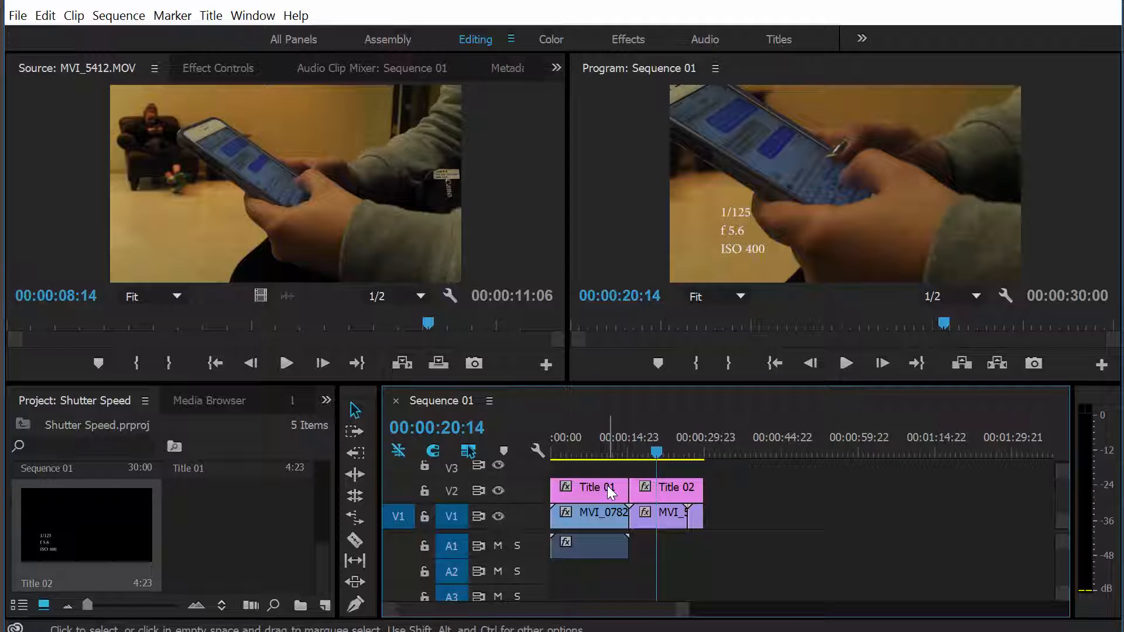
# Change the ISO line in Title 02 to ISO 1600, close the title, and scrub back to 00:00:18:04.
pyautogui.doubleClick(104, 544)
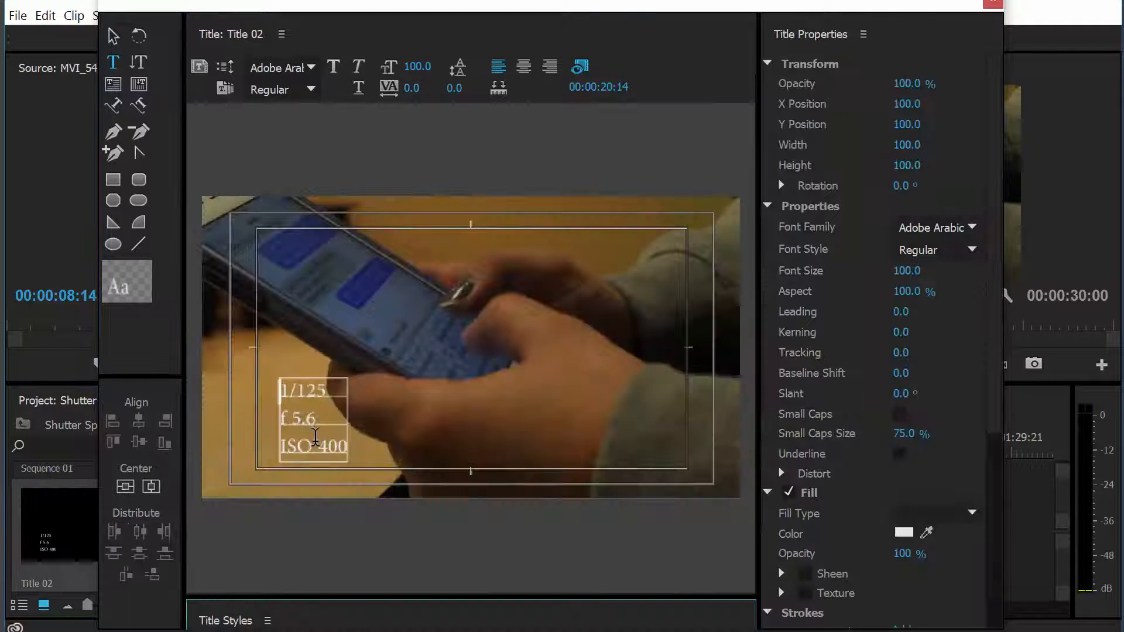
pyautogui.doubleClick(319, 442)
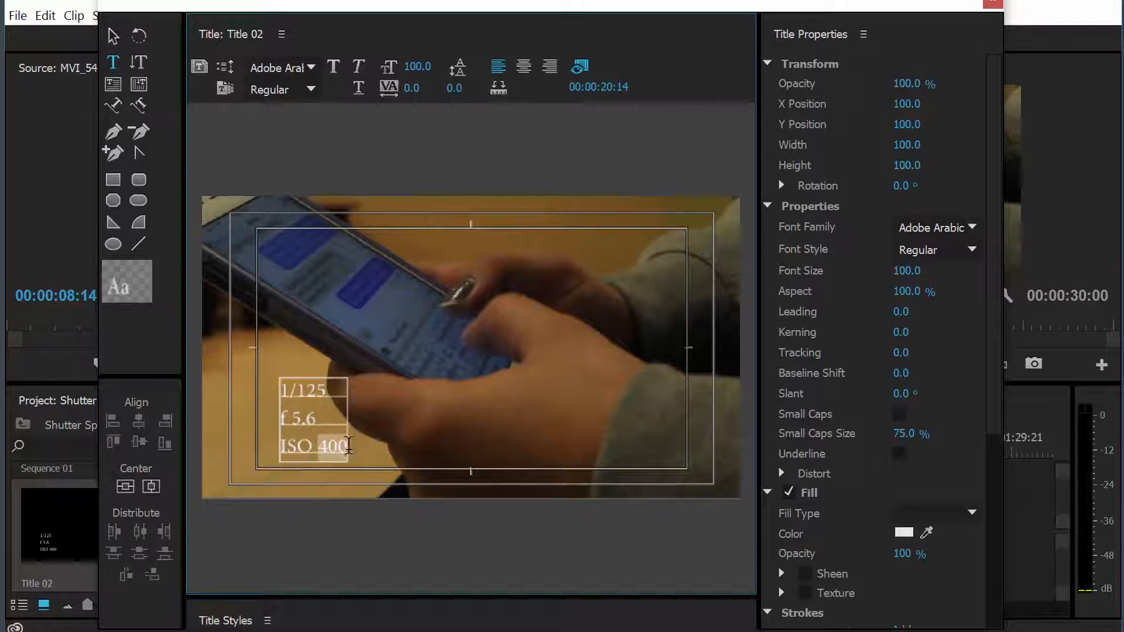
pyautogui.write('1')
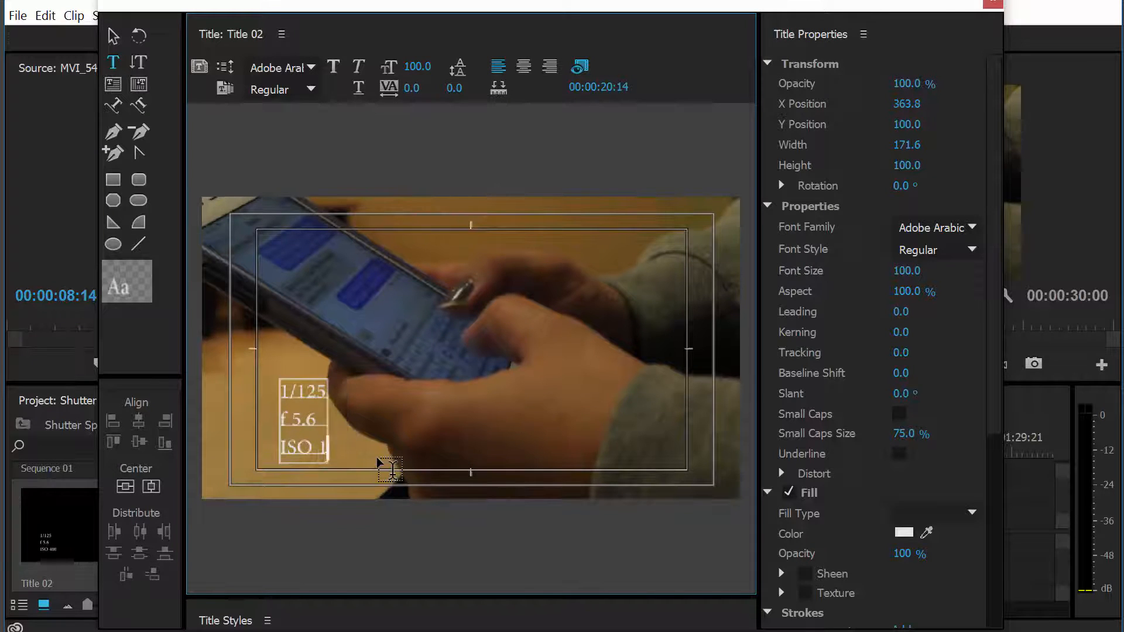
pyautogui.write('600')
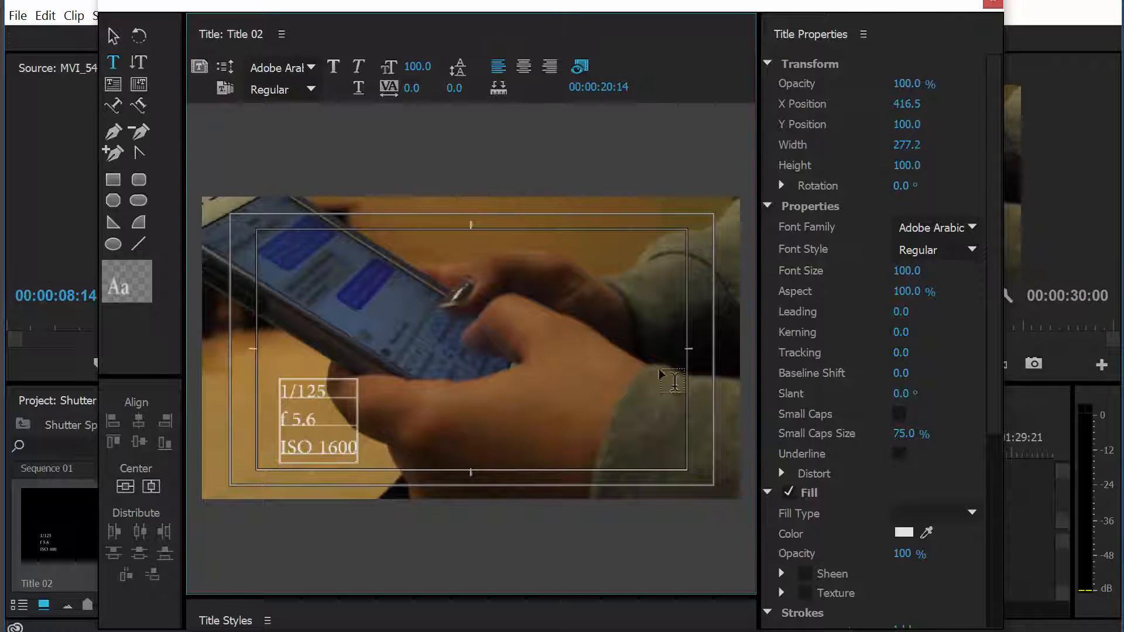
pyautogui.click(991, 2)
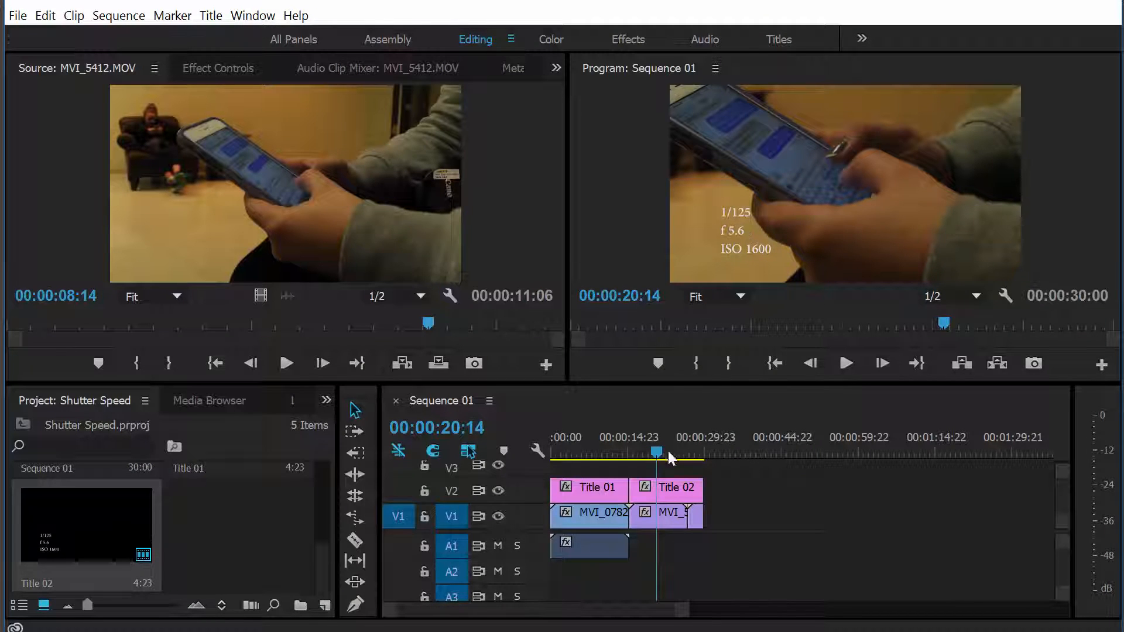
pyautogui.moveTo(654, 446)
pyautogui.mouseDown()
pyautogui.moveTo(585, 448)
pyautogui.moveTo(664, 450)
pyautogui.moveTo(592, 454)
pyautogui.moveTo(647, 454)
pyautogui.mouseUp()
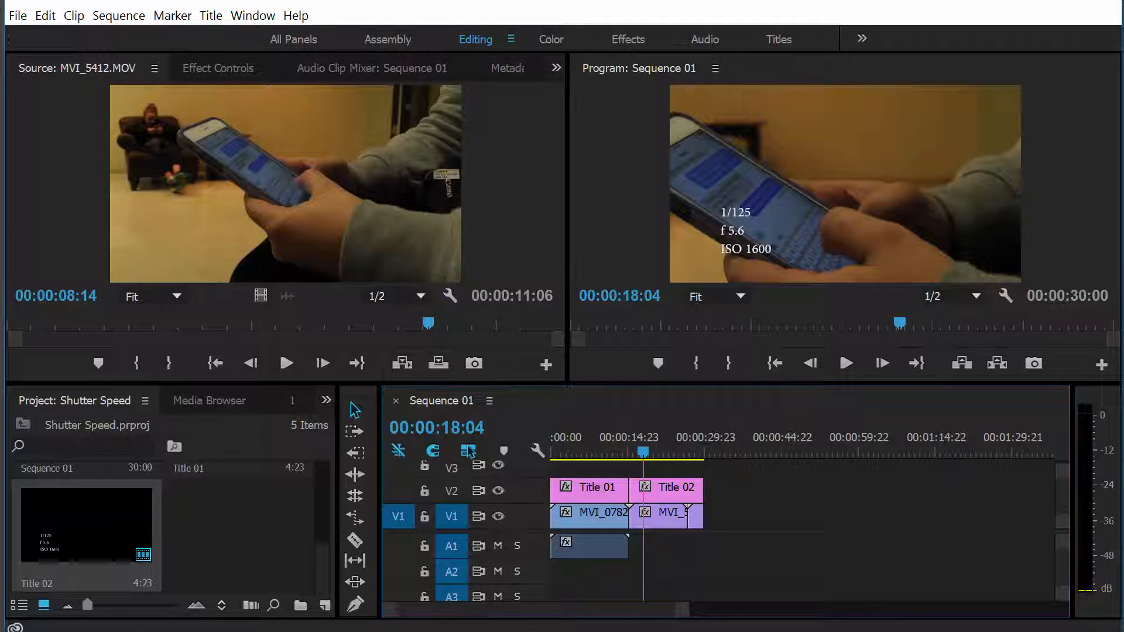
# Switch to the waterfall video in the media player, compare the water's motion at 0:07 and 0:20, and return to Premiere Pro.
pyautogui.moveTo(490, 631); pyautogui.dragTo(537, 7)
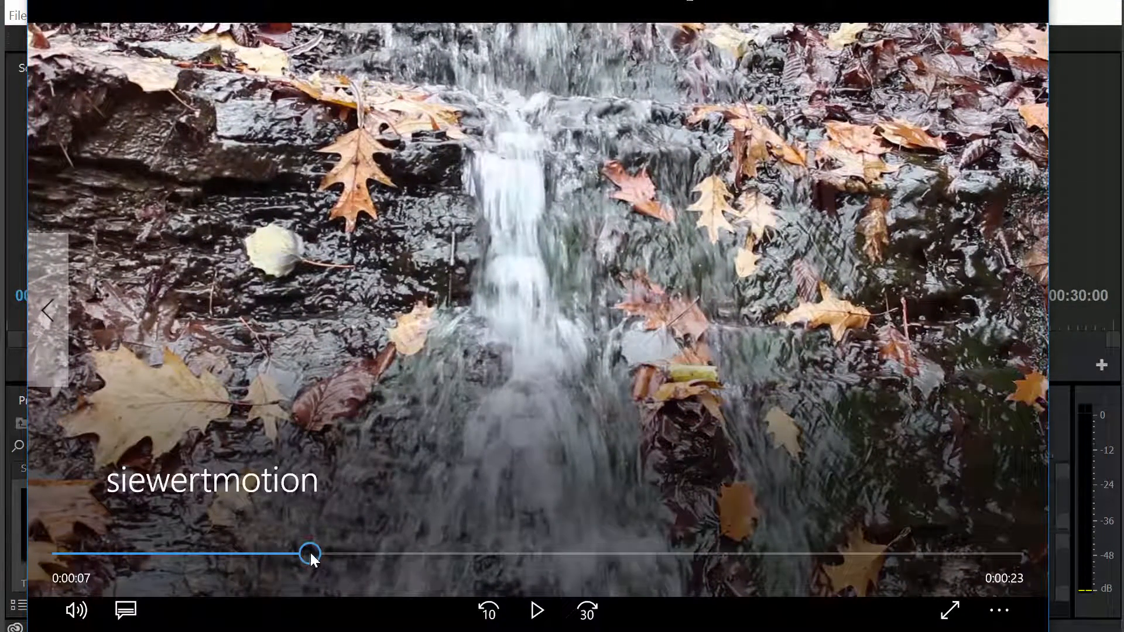
pyautogui.moveTo(310, 553); pyautogui.dragTo(706, 534)
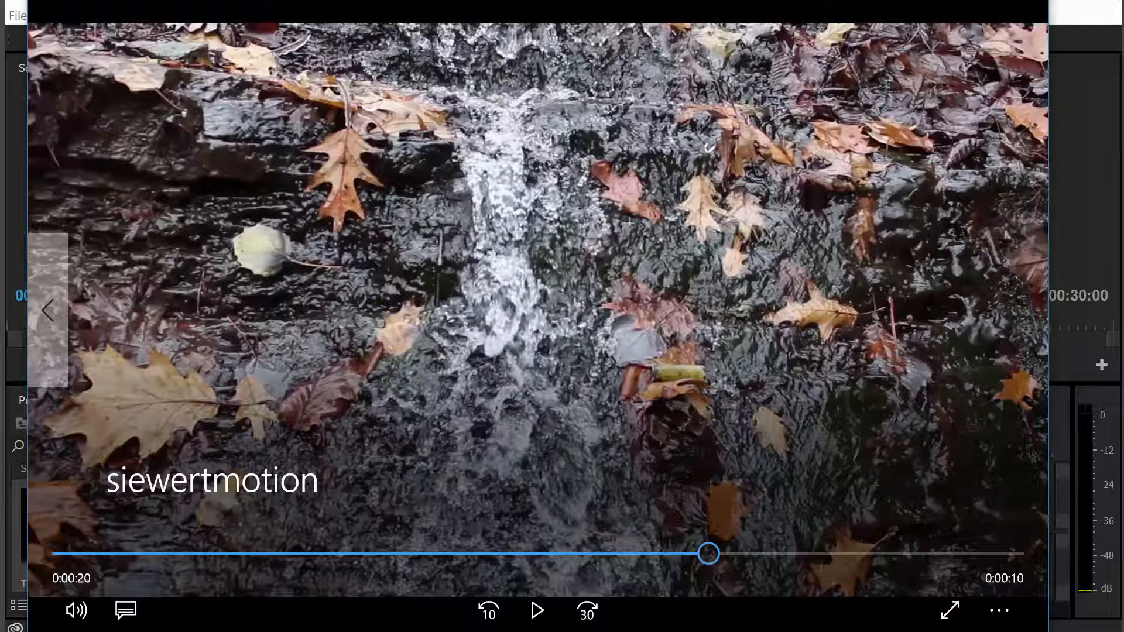
pyautogui.press('Escape')
pyautogui.click(928, 28)
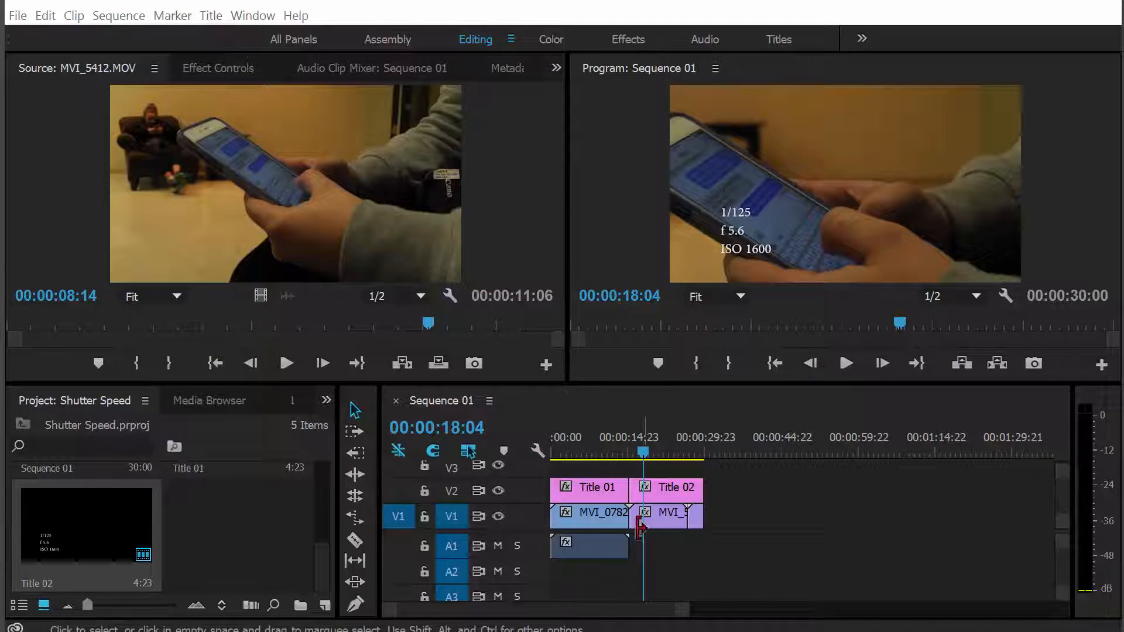
# Save the Shutter Speed project.
pyautogui.click(18, 16)
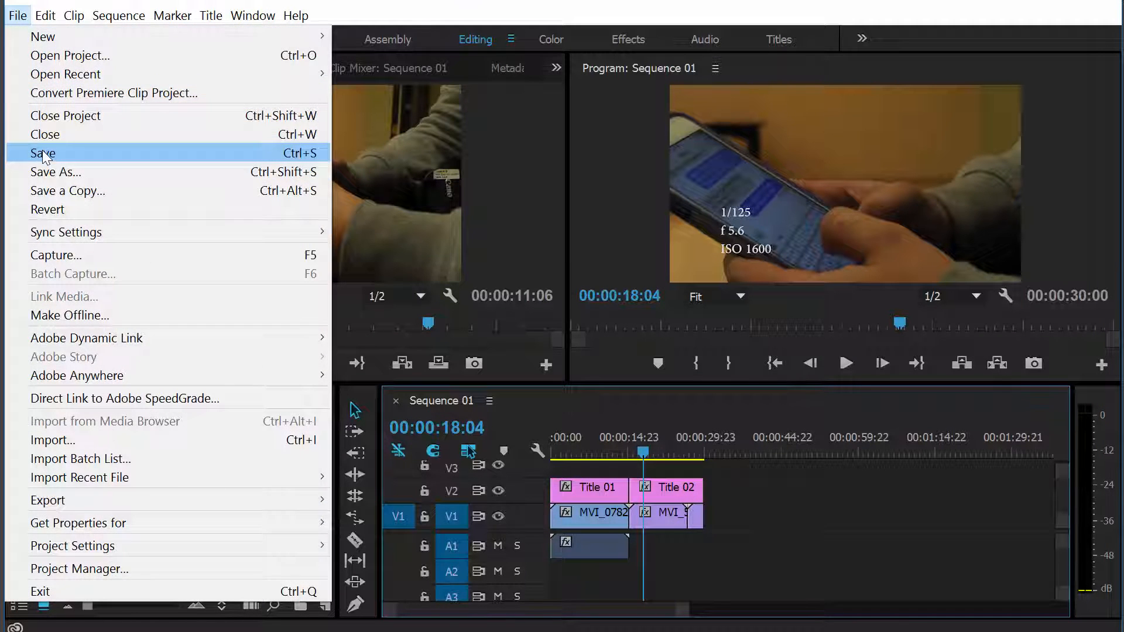
pyautogui.click(42, 151)
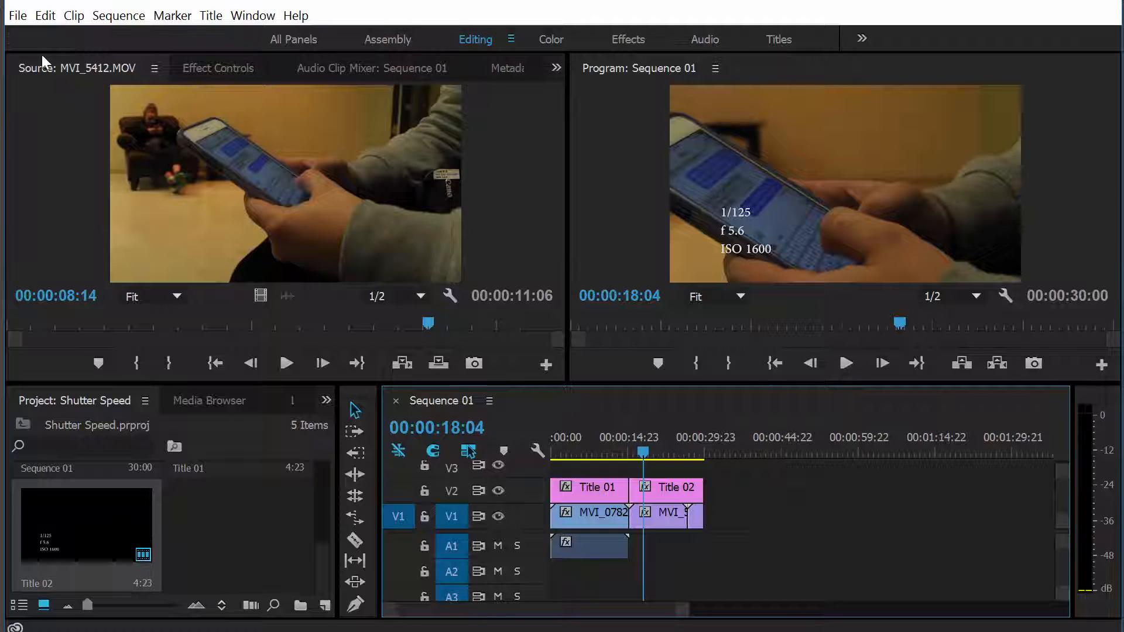
# Start a media export of Sequence 01 and choose H.264 as the export format.
pyautogui.click(17, 15)
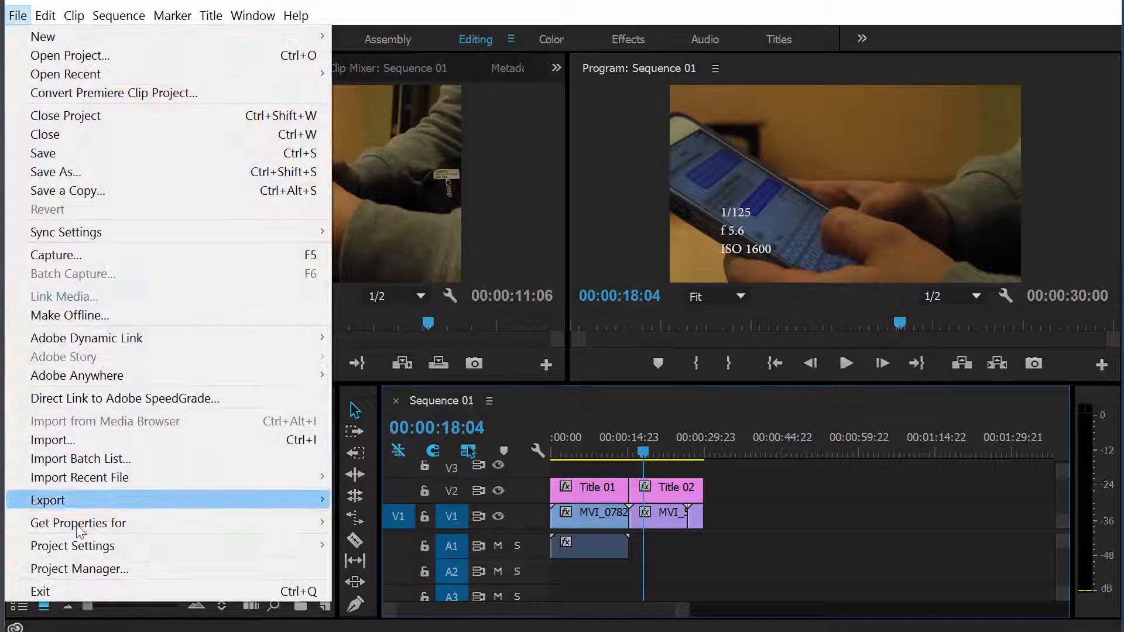
pyautogui.moveTo(81, 505)
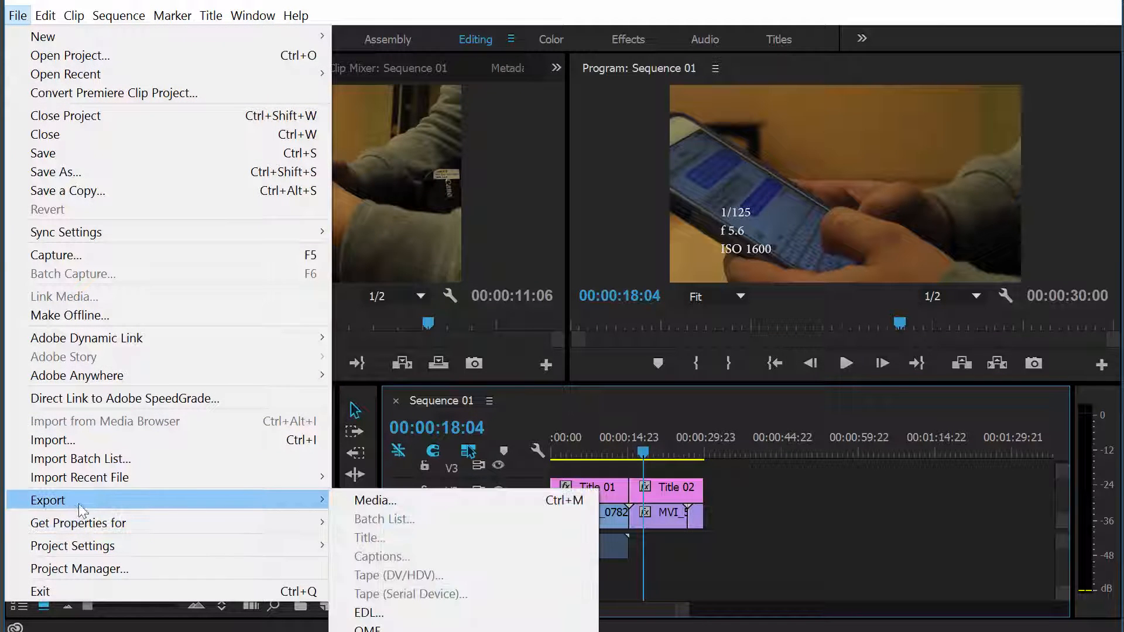
pyautogui.click(460, 502)
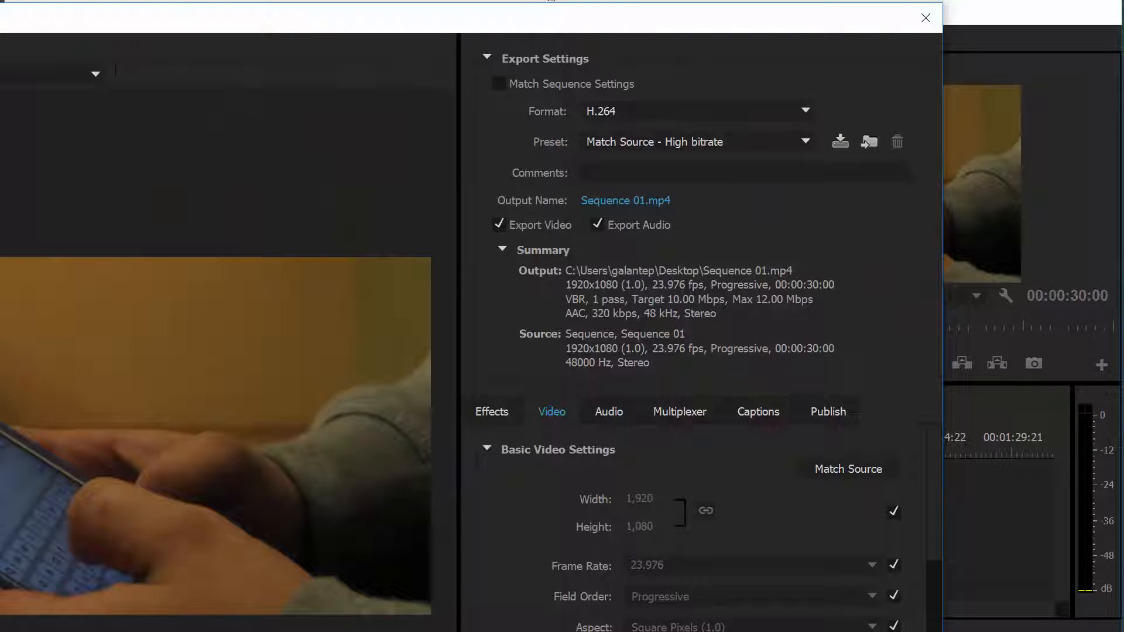
pyautogui.moveTo(536, 26); pyautogui.dragTo(649, 41)
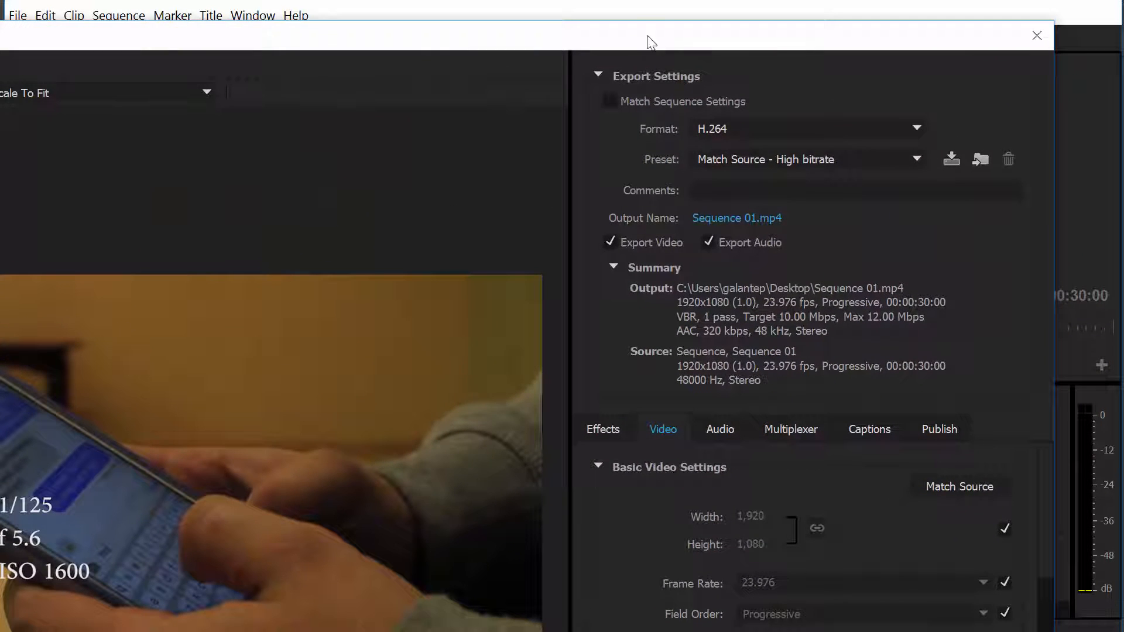
pyautogui.click(768, 129)
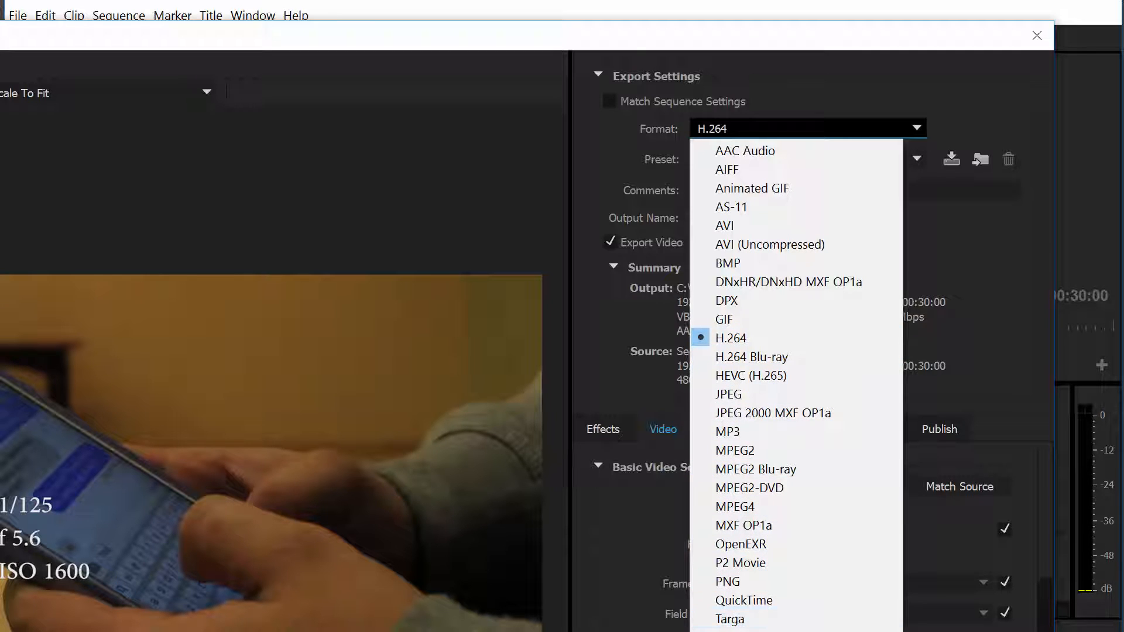
pyautogui.click(746, 341)
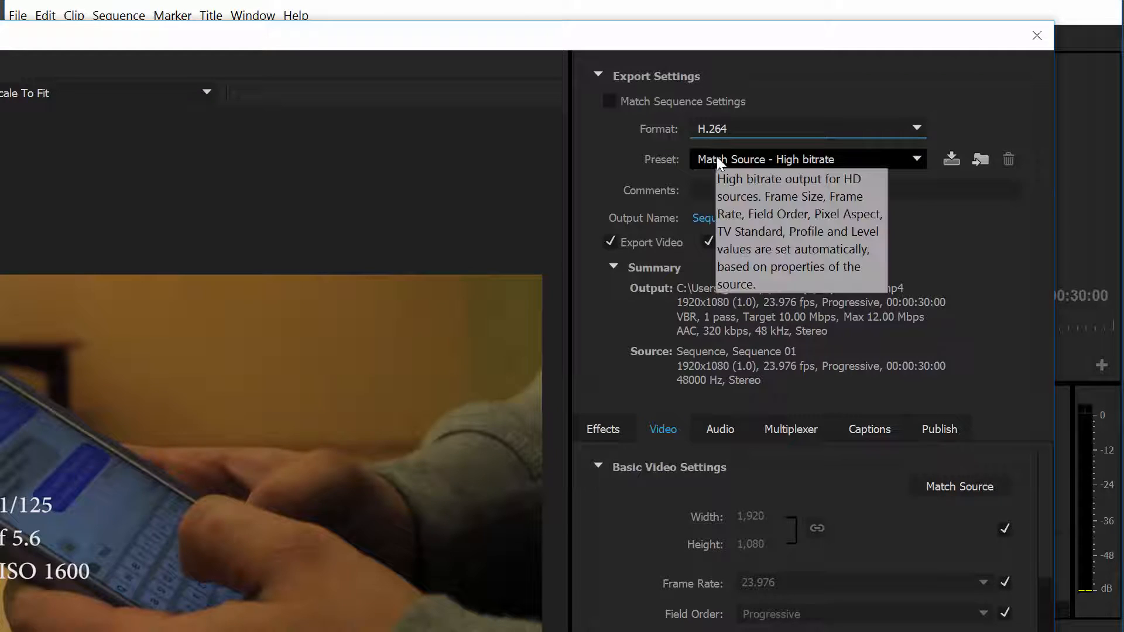
# Browse the H.264 export presets and select Vimeo 1080p HD.
pyautogui.click(904, 158)
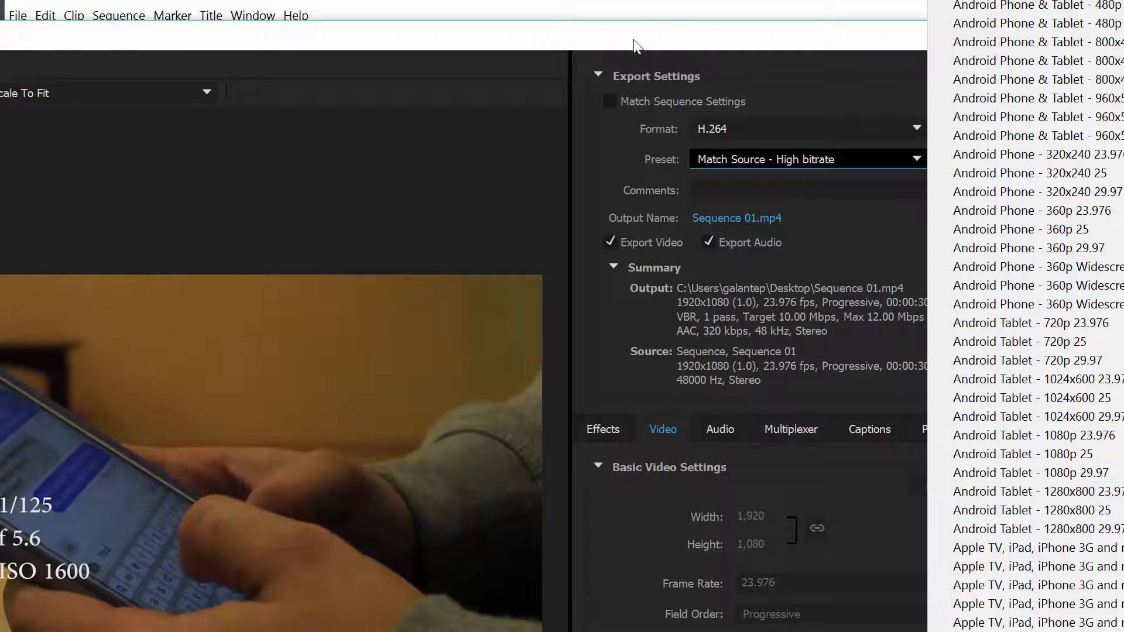
pyautogui.click(612, 36)
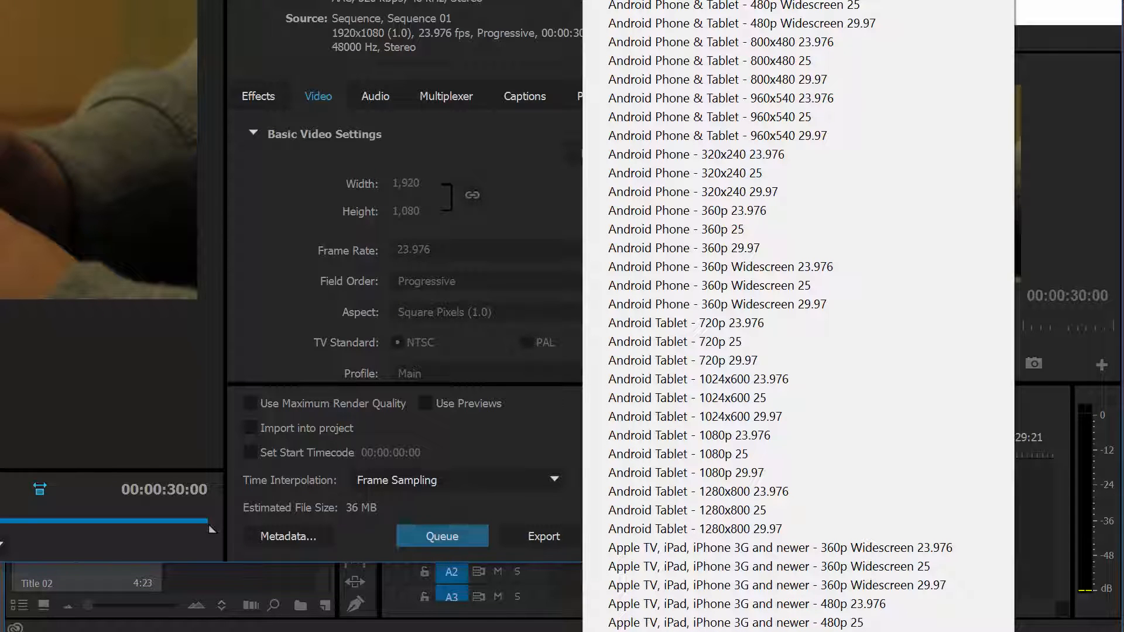
pyautogui.scroll(-3, 796, 316)
pyautogui.scroll(-6, 796, 316)
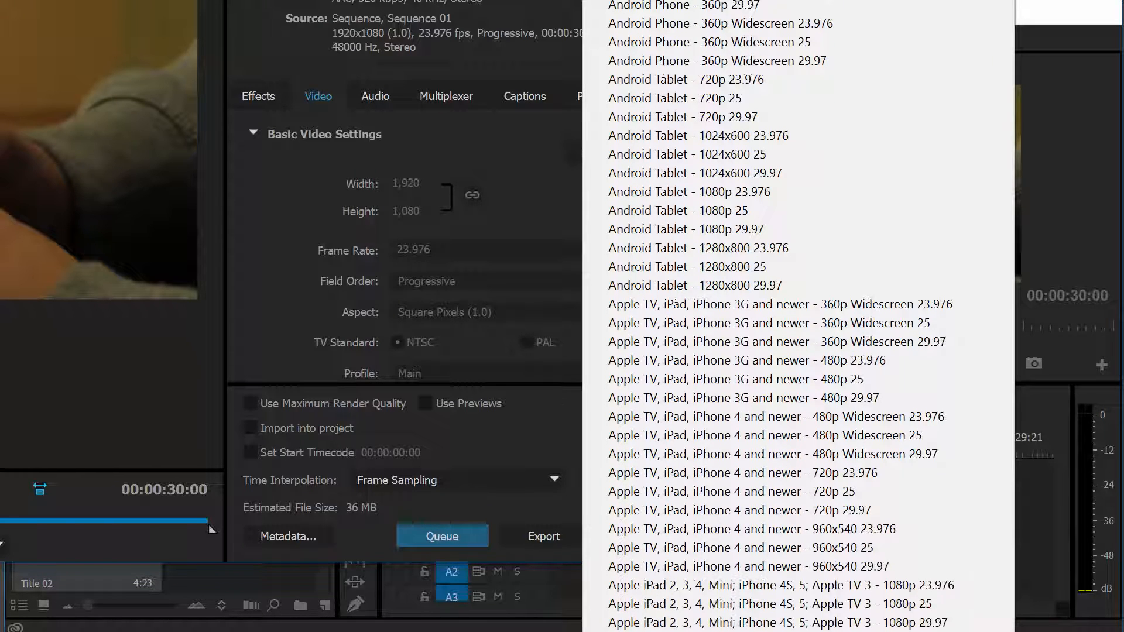
pyautogui.scroll(-4, 796, 316)
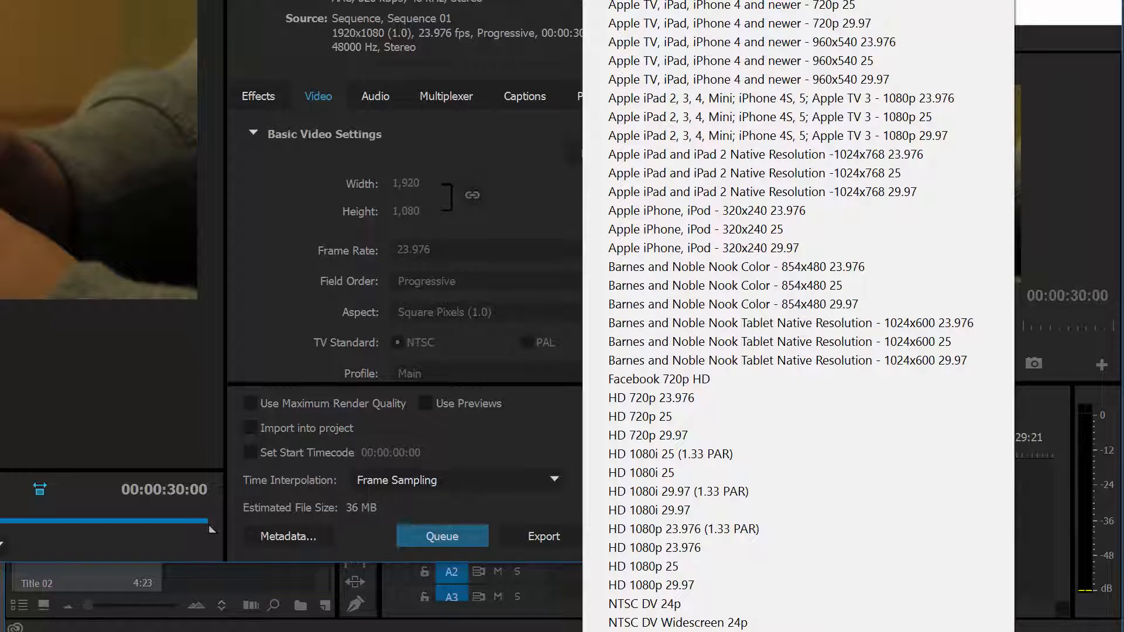
pyautogui.press('Return')
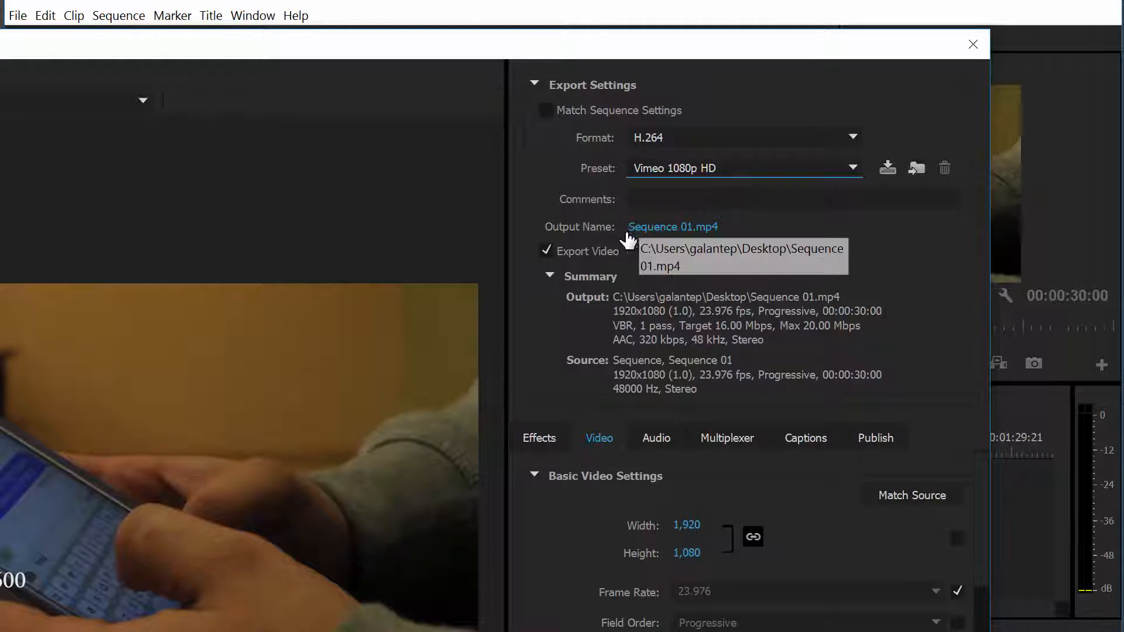
# Set the output file to Shutter Speed_Lastname2 on the Desktop as an MP4 and export the sequence.
pyautogui.click(693, 227)
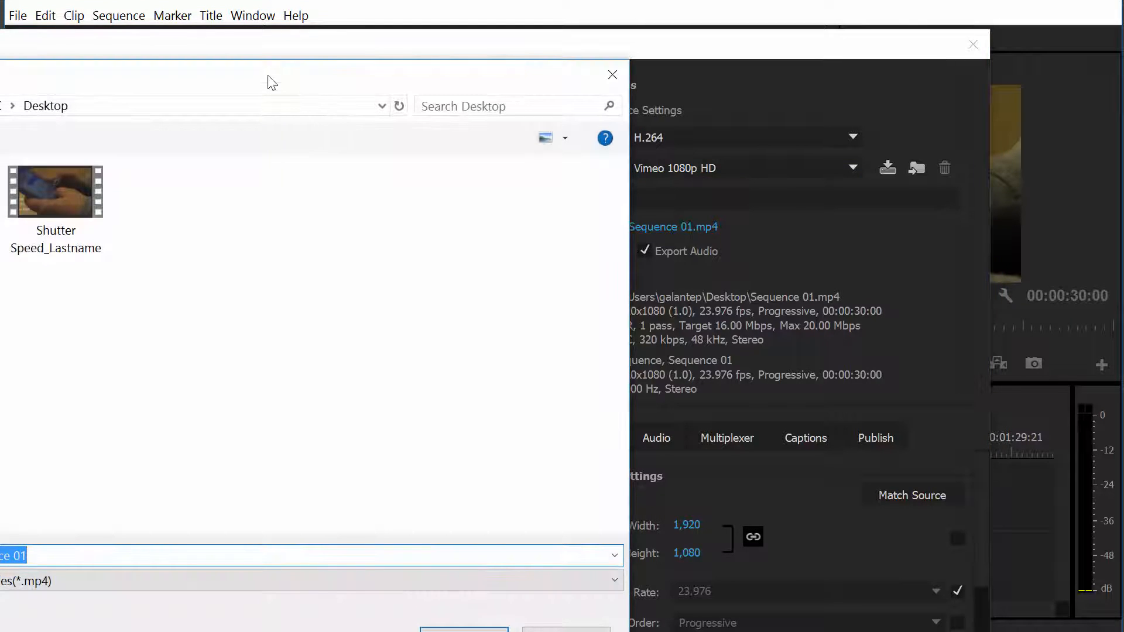
pyautogui.moveTo(272, 82); pyautogui.dragTo(673, 52)
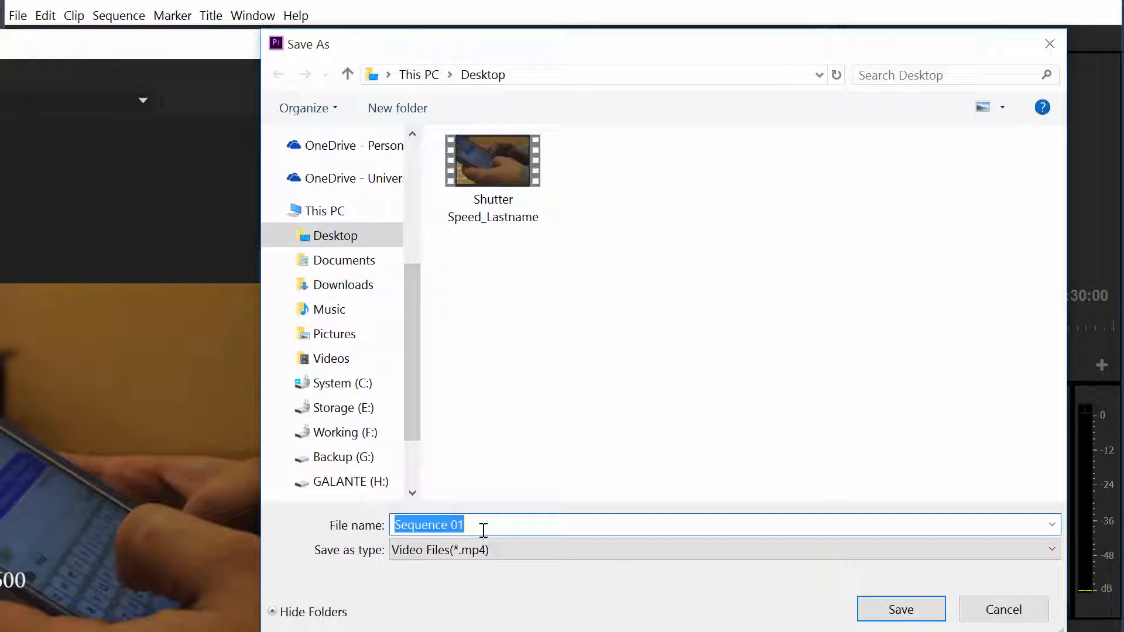
pyautogui.moveTo(481, 526); pyautogui.dragTo(345, 527)
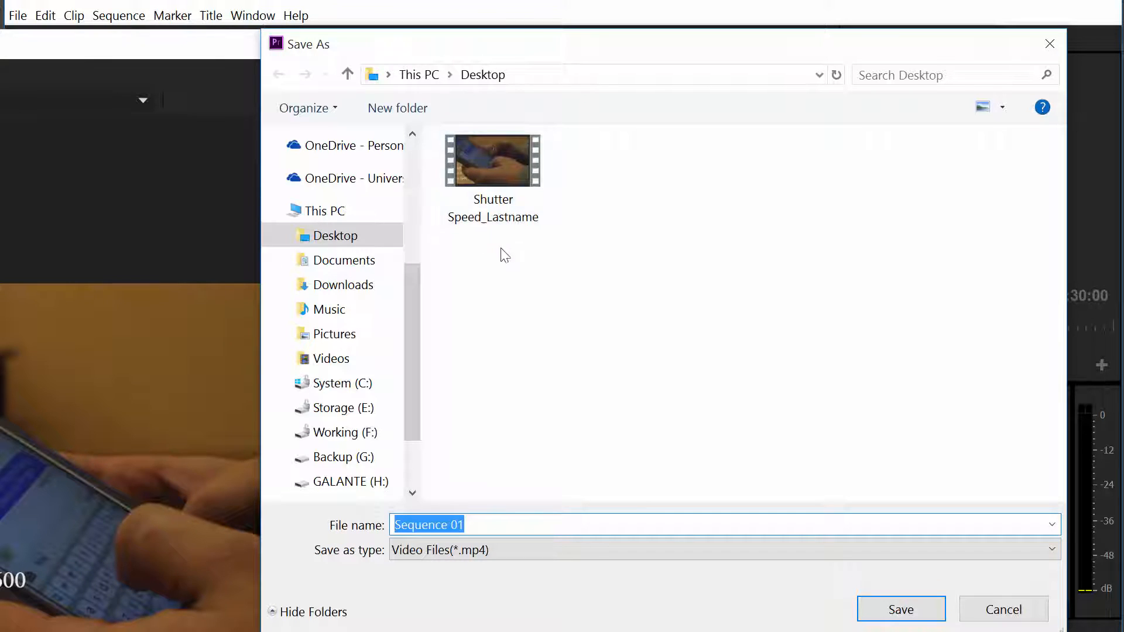
pyautogui.write('S')
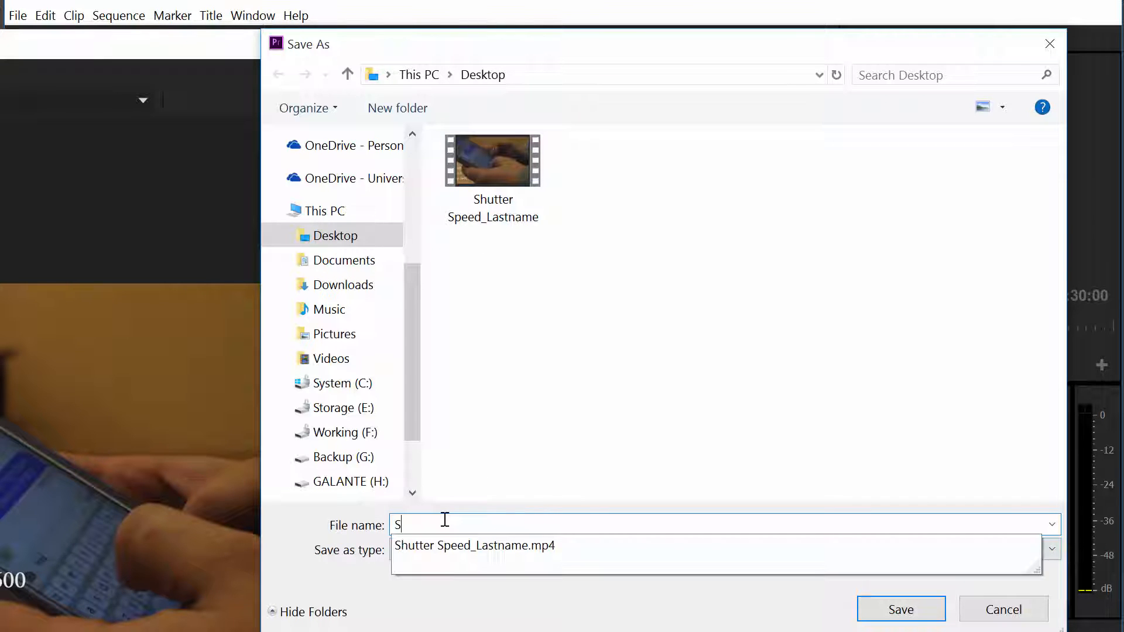
pyautogui.write('hutter Speed_Last')
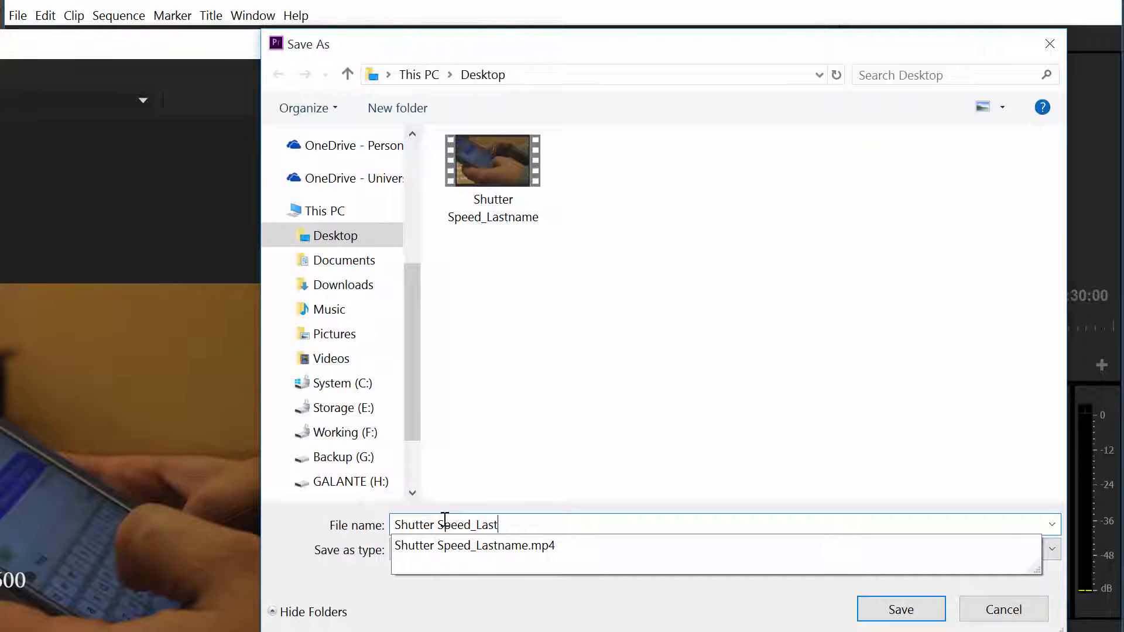
pyautogui.write('name')
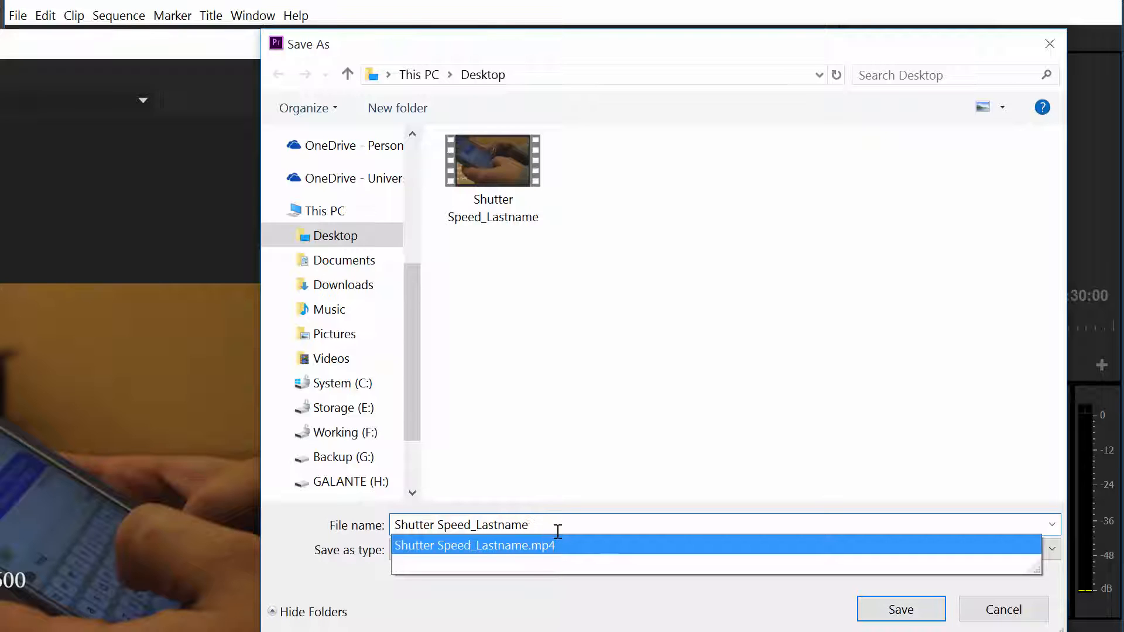
pyautogui.write('2')
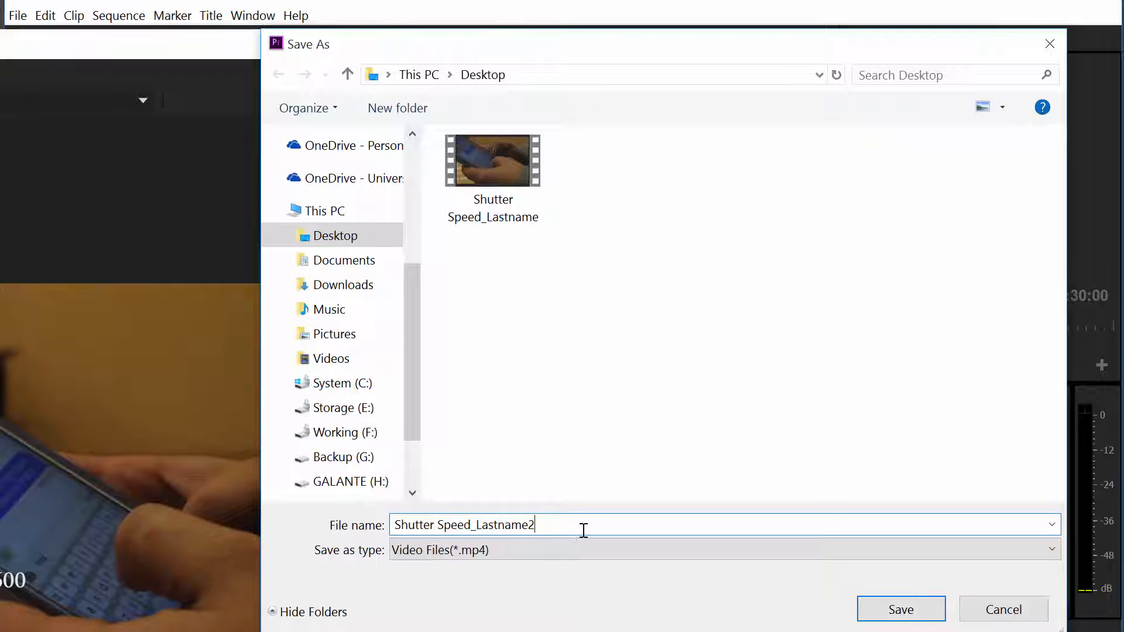
pyautogui.click(890, 595)
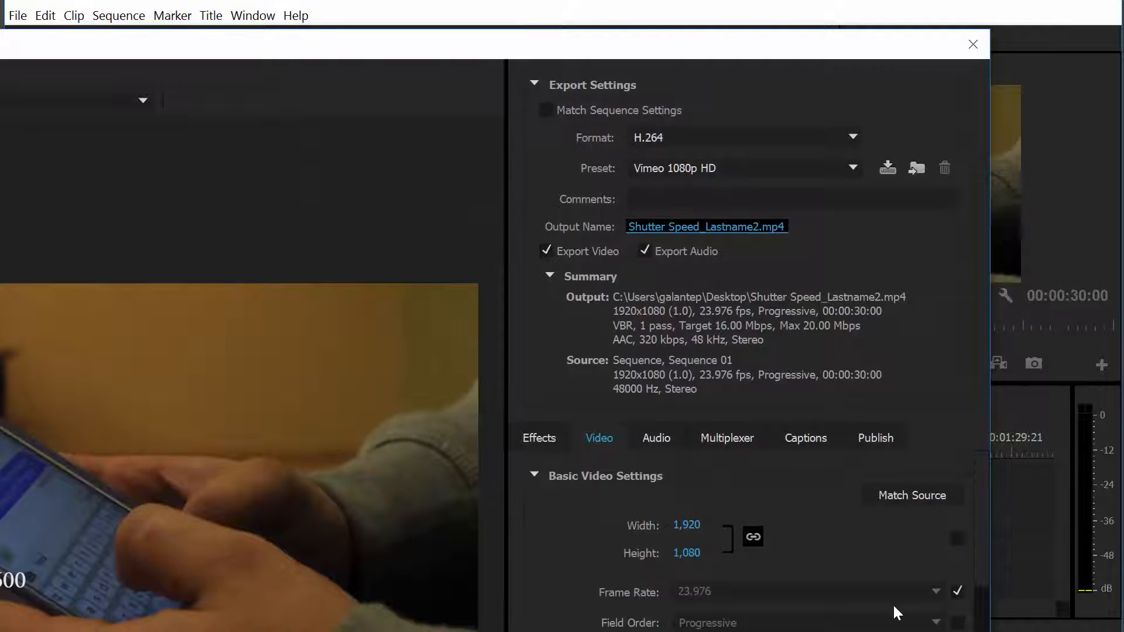
pyautogui.moveTo(451, 50); pyautogui.dragTo(447, 0)
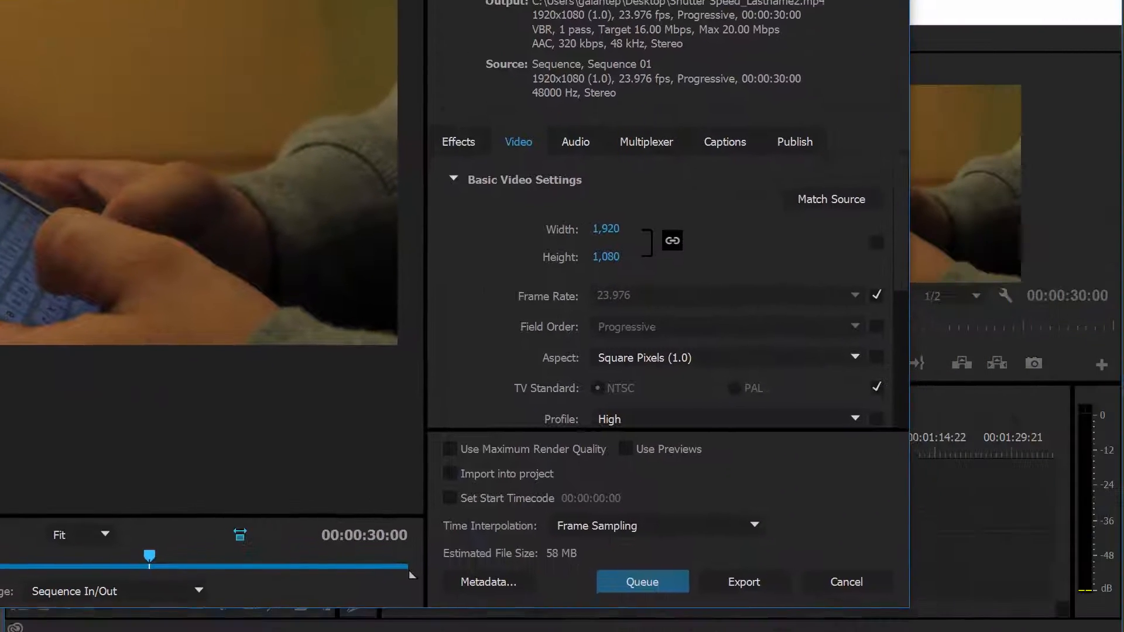
pyautogui.click(746, 581)
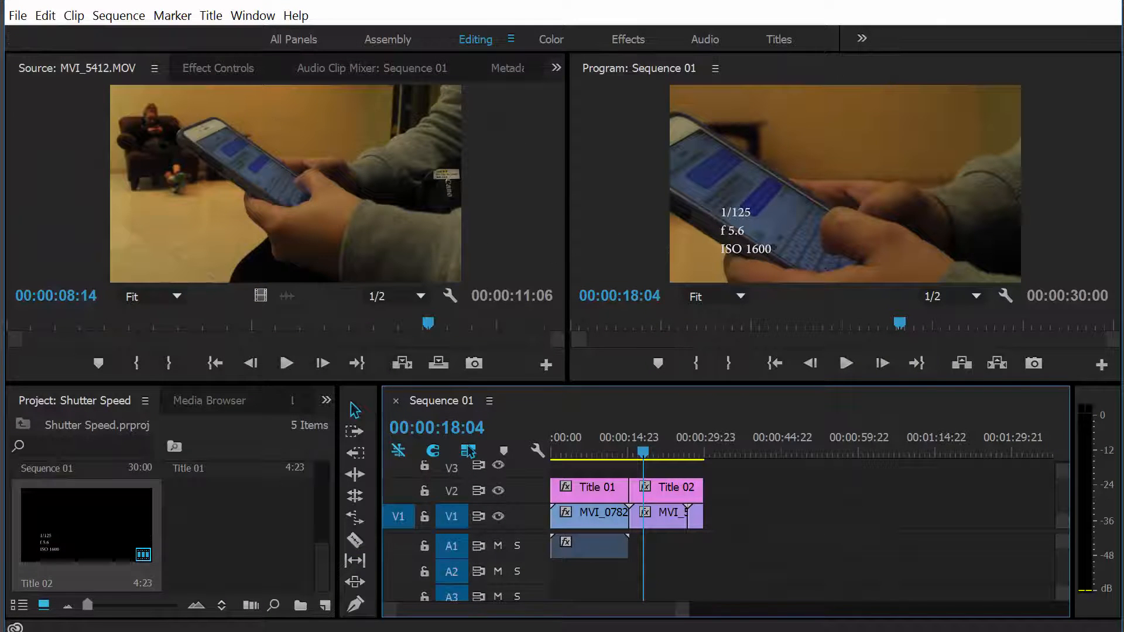
# Play the earlier shutter speed video in the media player, jump close to its end, and return to Premiere Pro.
pyautogui.moveTo(519, 631); pyautogui.dragTo(519, 301)
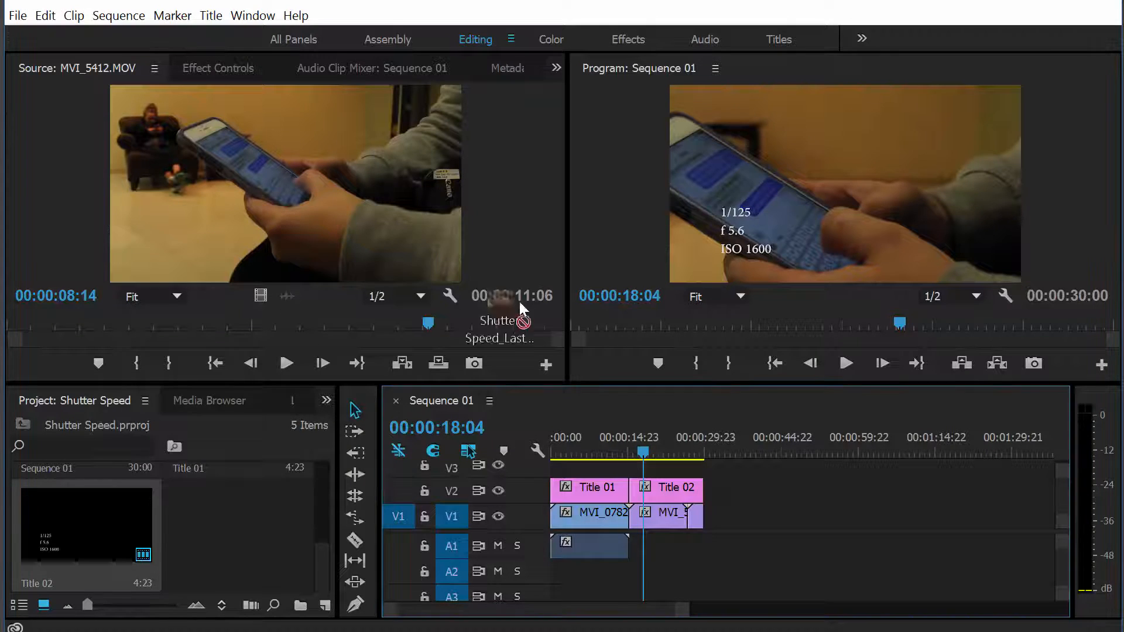
pyautogui.moveTo(574, 274); pyautogui.dragTo(574, 273)
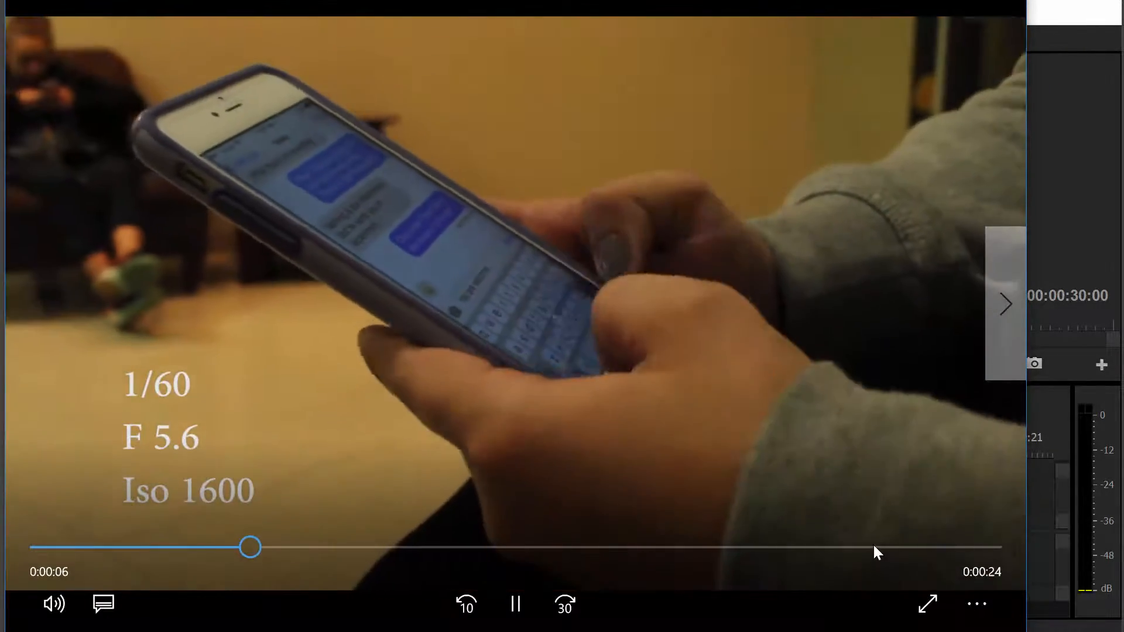
pyautogui.click(874, 548)
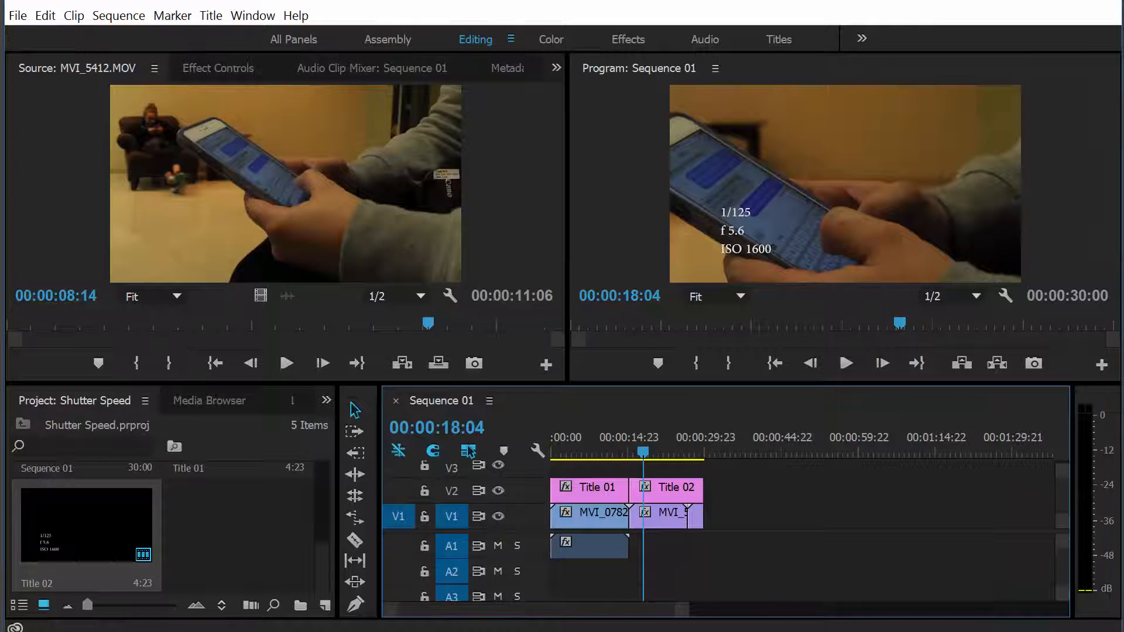
# Load the exported Shutter Speed_Lastname2.mp4 in the Source monitor, review it in the media player, and close the player.
pyautogui.moveTo(299, 626); pyautogui.dragTo(300, 208)
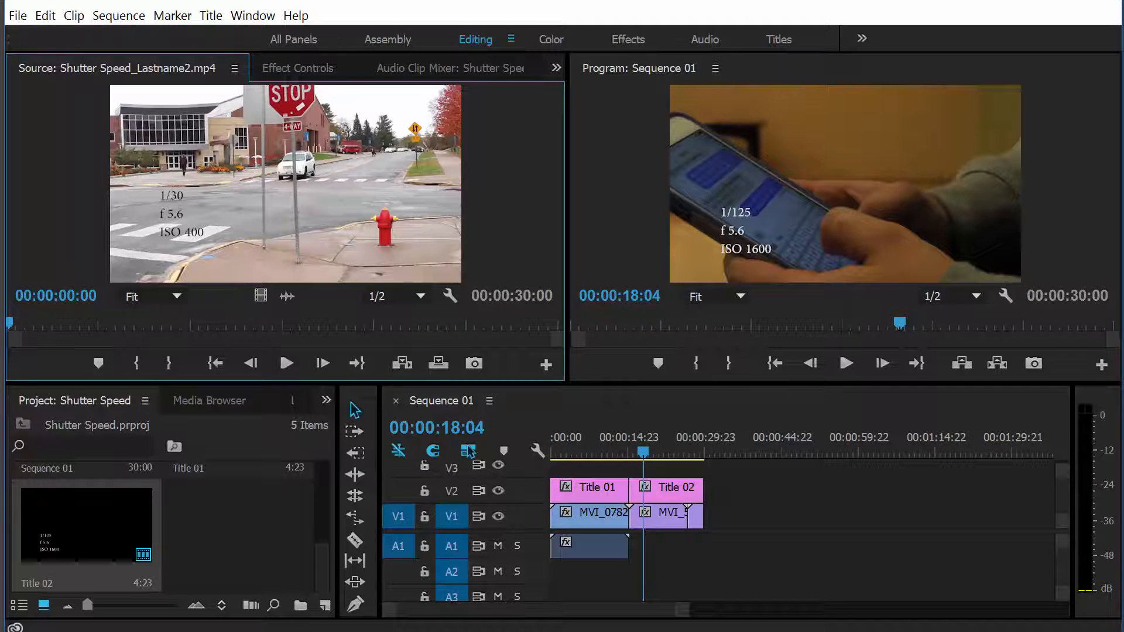
pyautogui.doubleClick(299, 627)
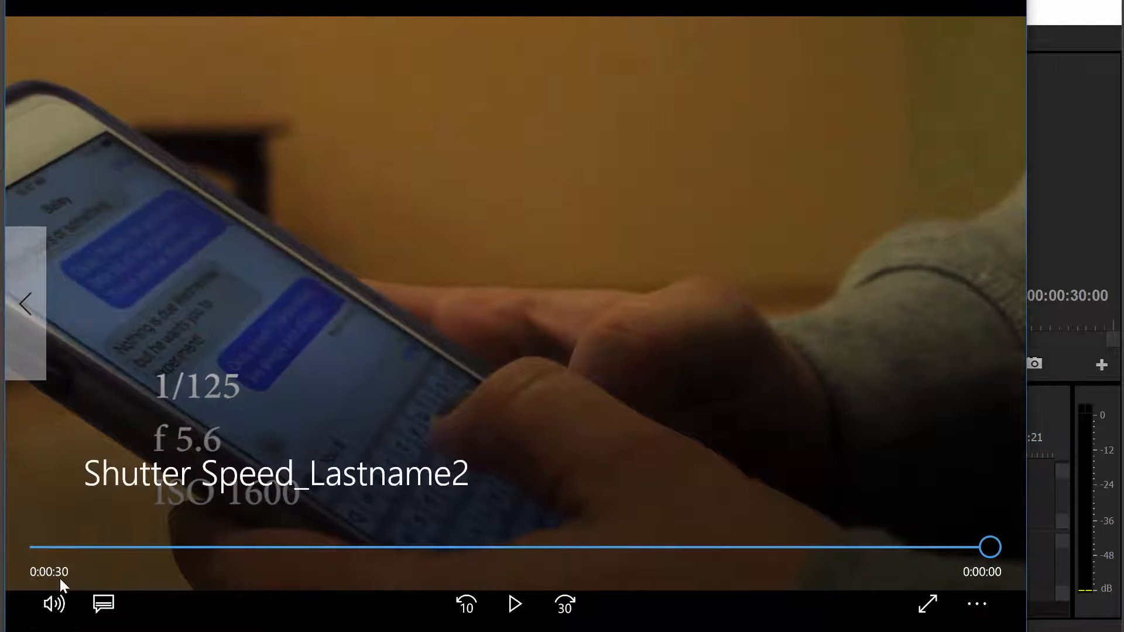
pyautogui.click(1013, 1)
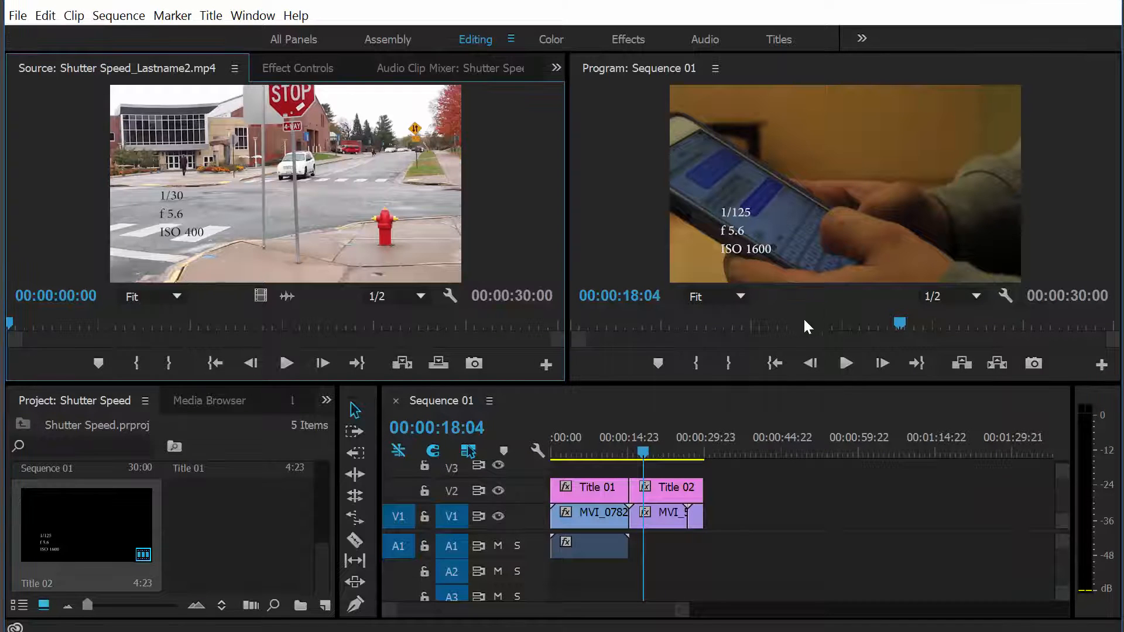
# Move the playhead to the end of Sequence 01 and step through the last frames to 00:00:29:22.
pyautogui.moveTo(644, 440); pyautogui.dragTo(697, 443)
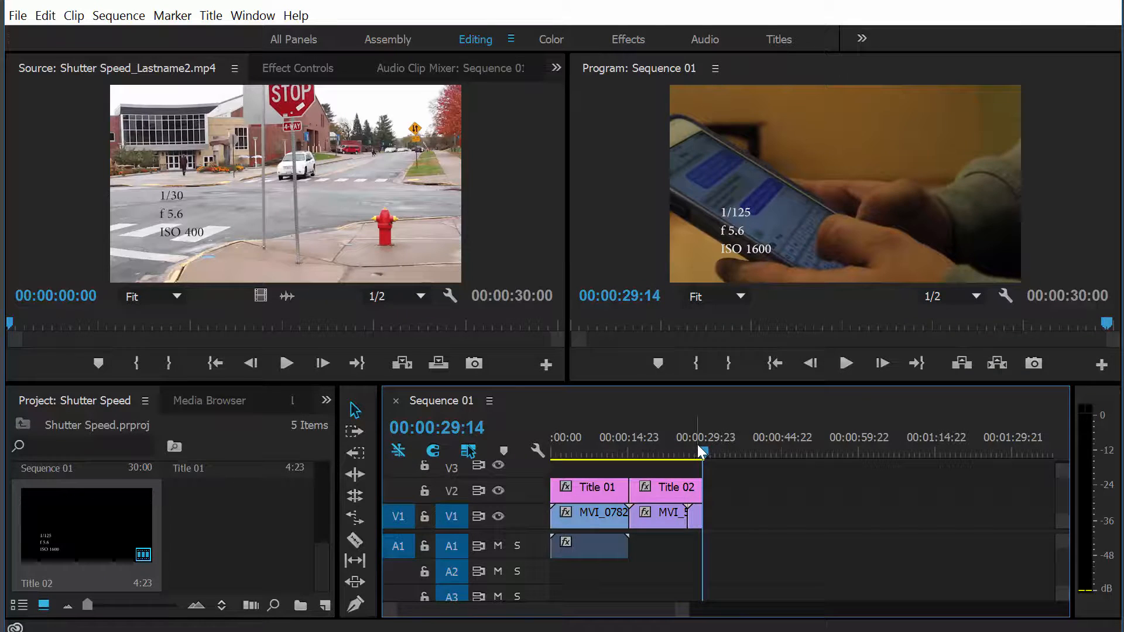
pyautogui.press('Right')
pyautogui.press('Right')
pyautogui.press('Right')
pyautogui.press('Right')
pyautogui.press('Right')
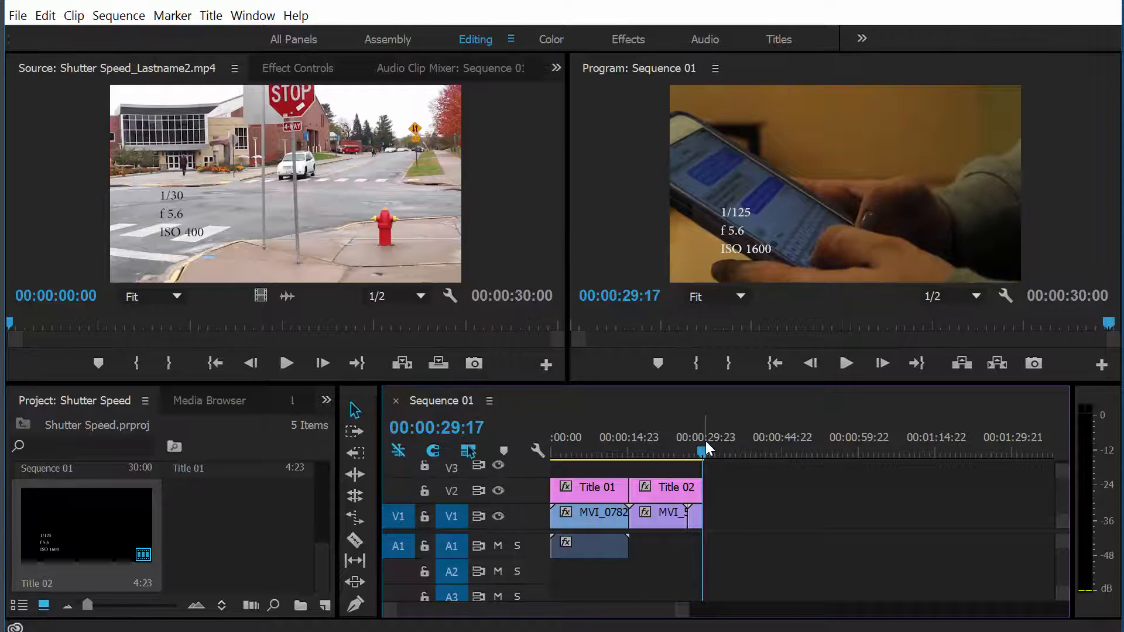
pyautogui.press('Right')
pyautogui.press('Right')
pyautogui.press('Right')
pyautogui.press('Right')
pyautogui.press('Right')
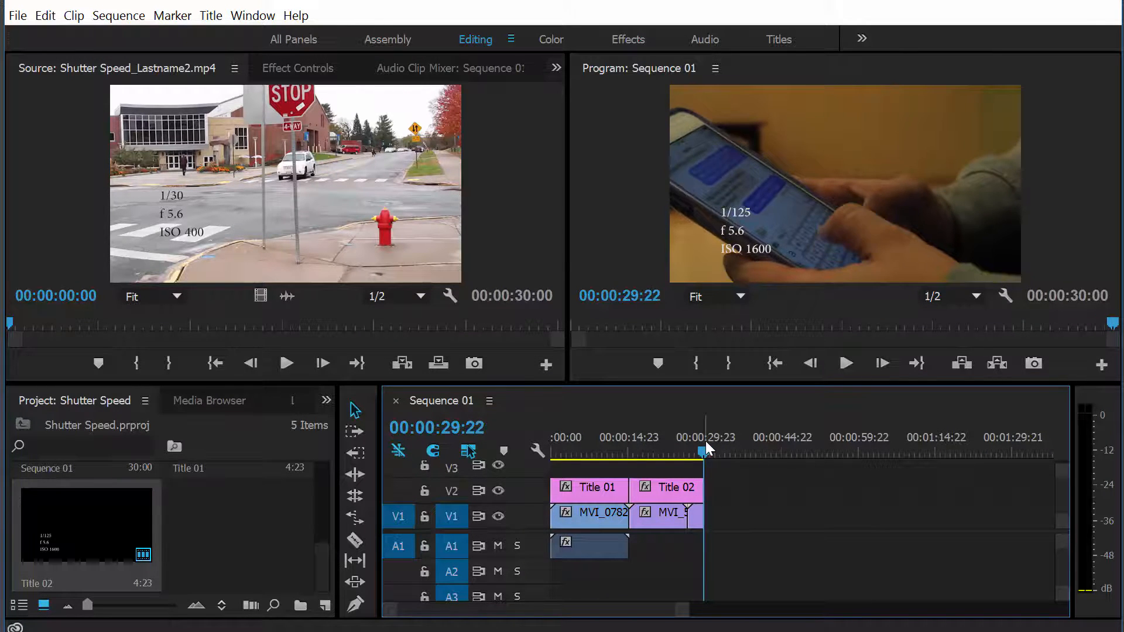